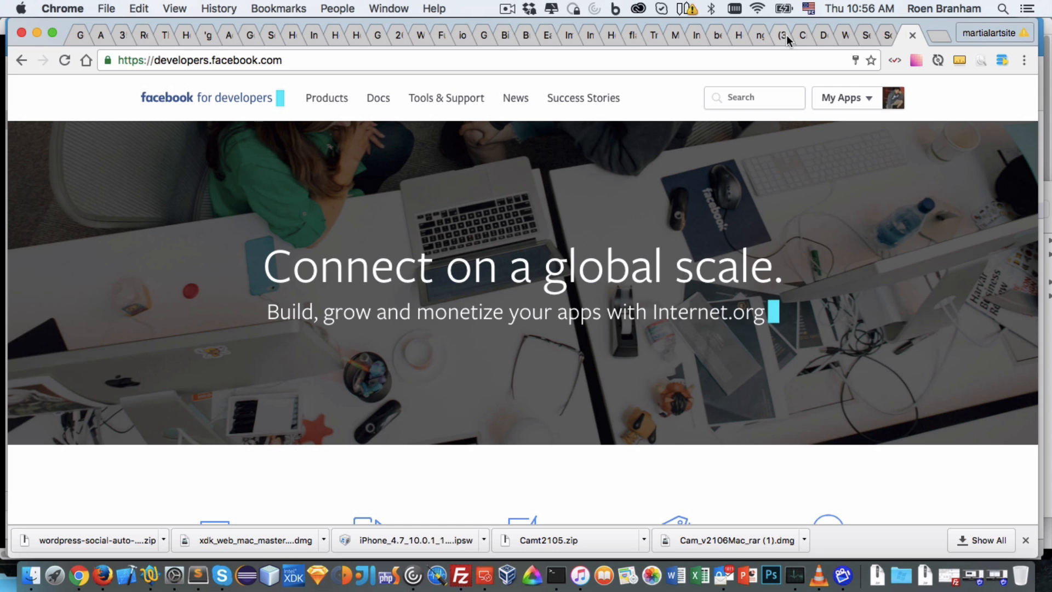
Review the Social Auto Post plugin's Facebook and Twitter settings, its installation documentation, and its CodeCanyon product page.
click(865, 38)
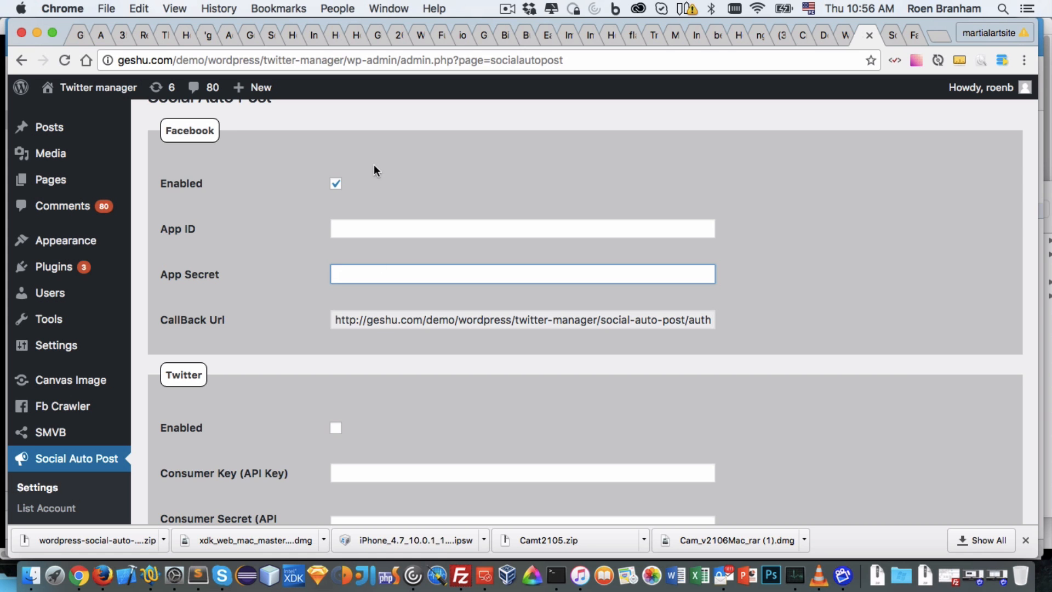
scroll(254, 170, down, 3)
scroll(255, 165, down, 5)
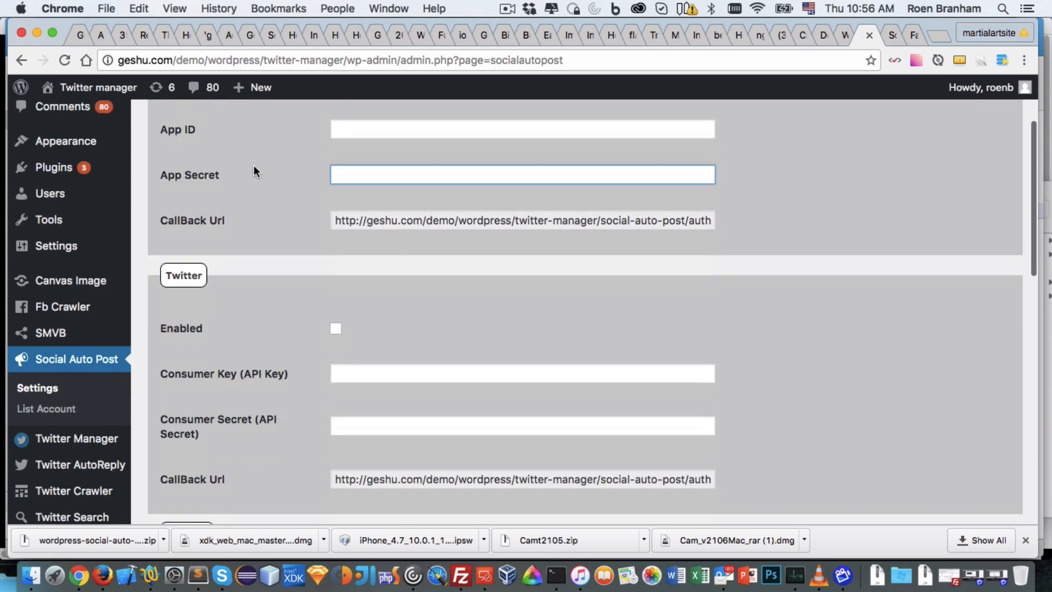
scroll(254, 166, up, 8)
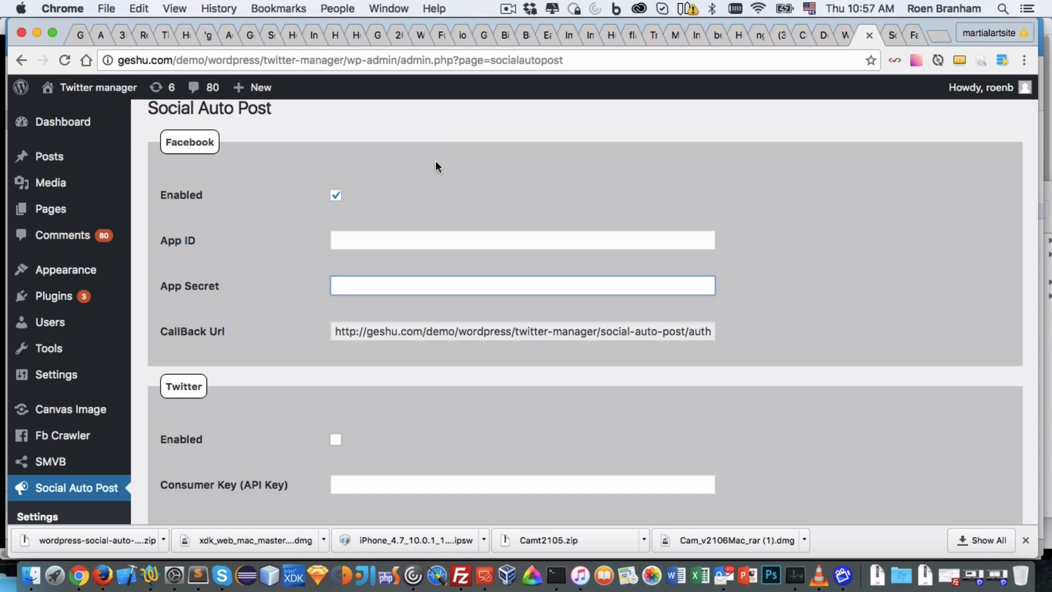
click(844, 39)
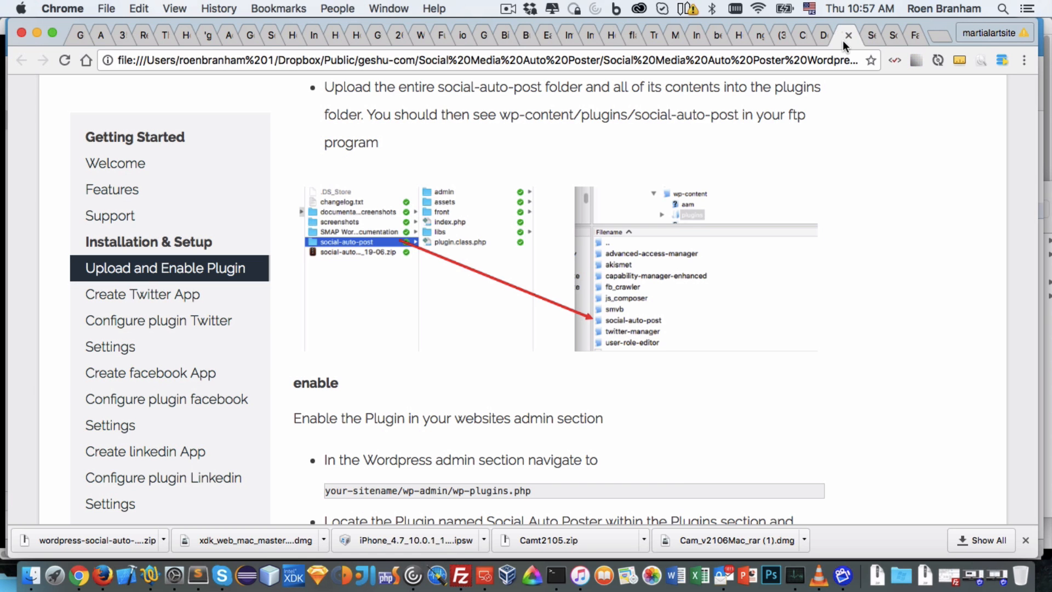
click(886, 32)
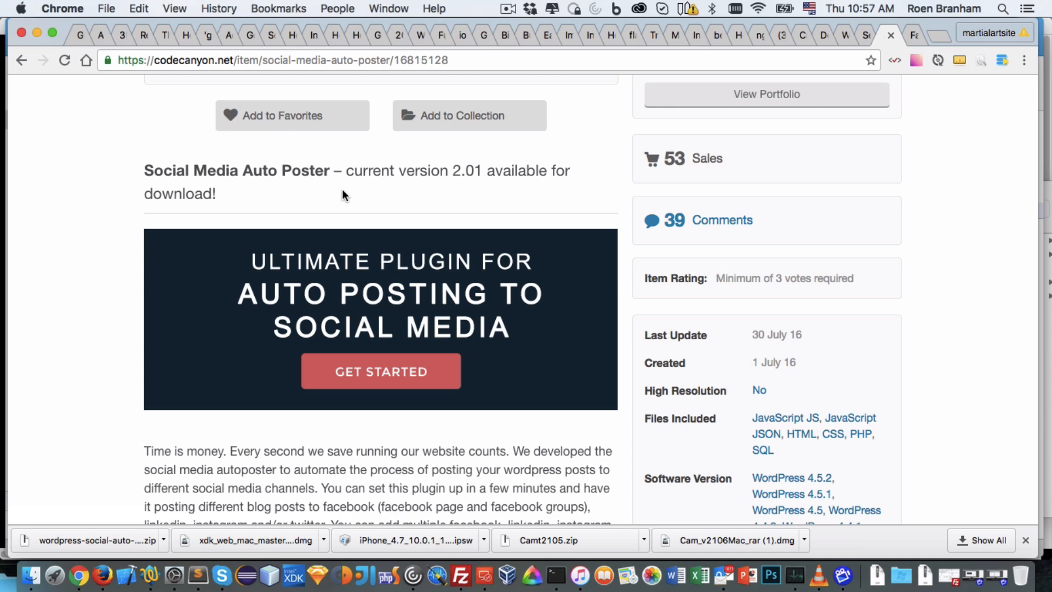
click(866, 36)
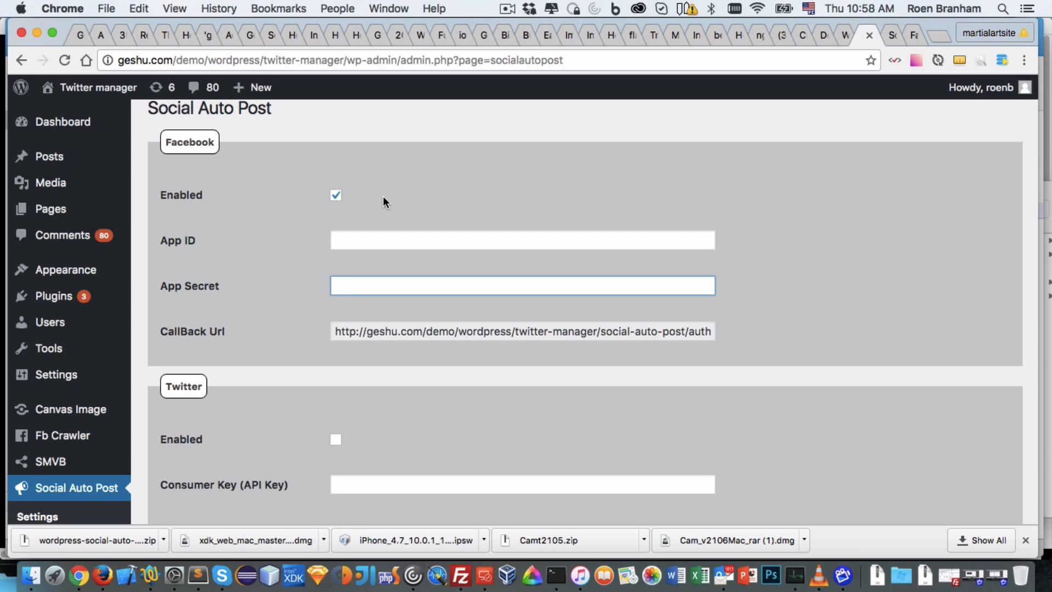
Switch to the Facebook for Developers site and start adding a new app.
click(914, 34)
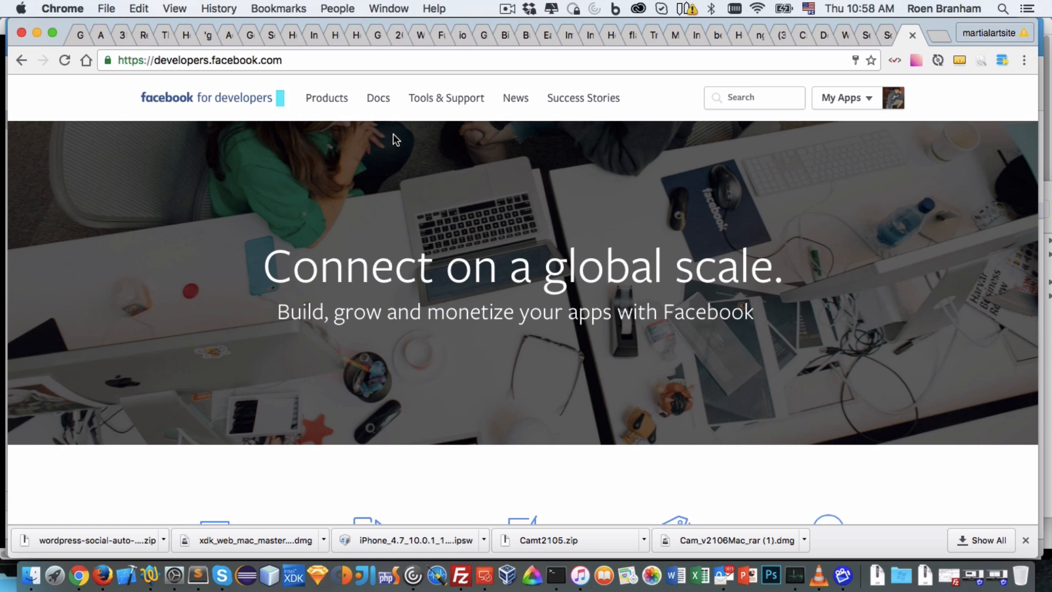
mouse_move(867, 96)
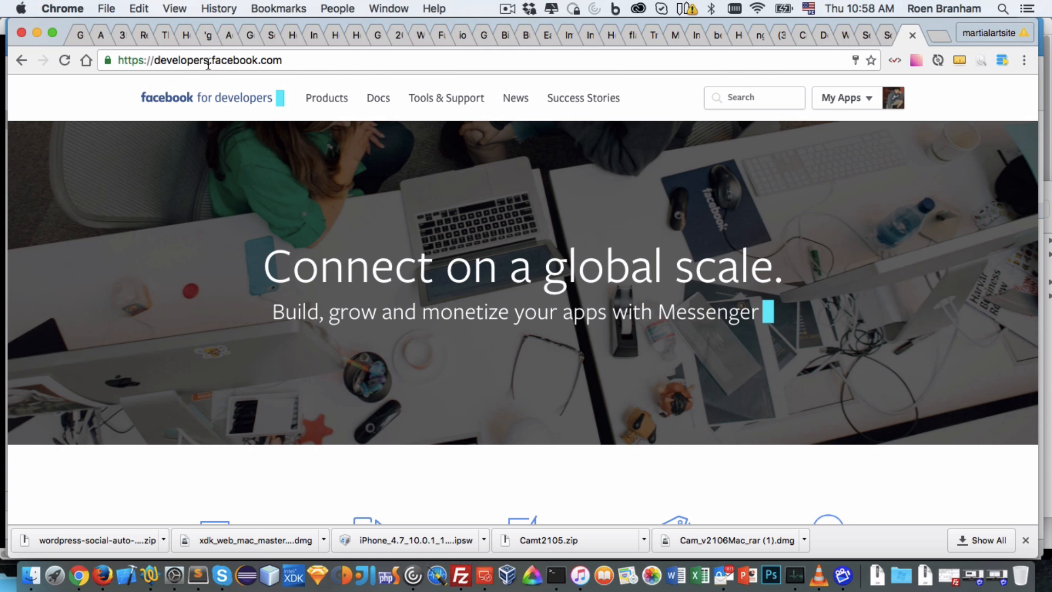
click(294, 63)
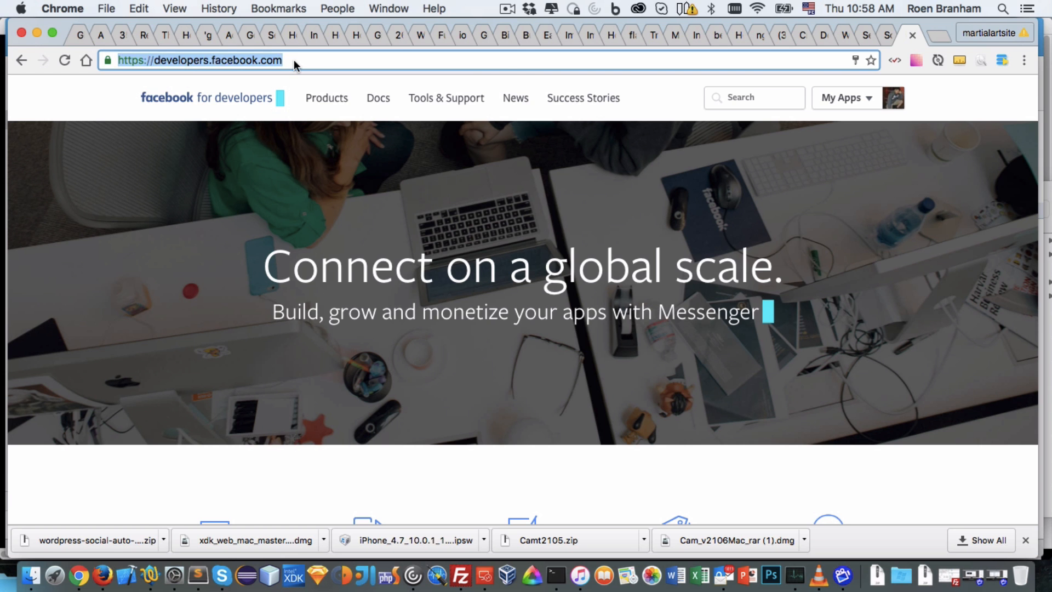
scroll(636, 291, down, 8)
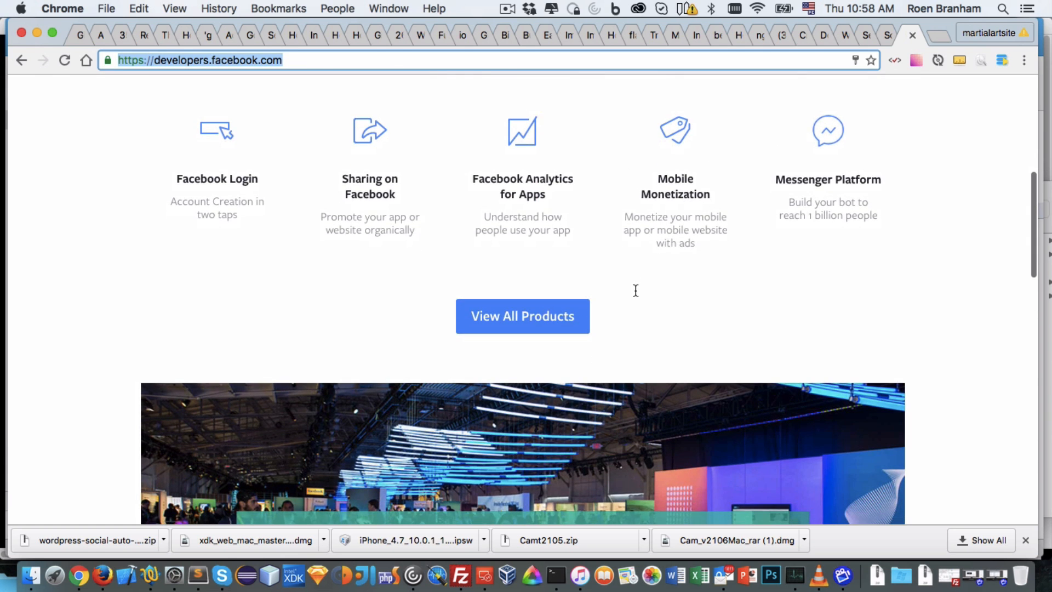
scroll(636, 290, down, 15)
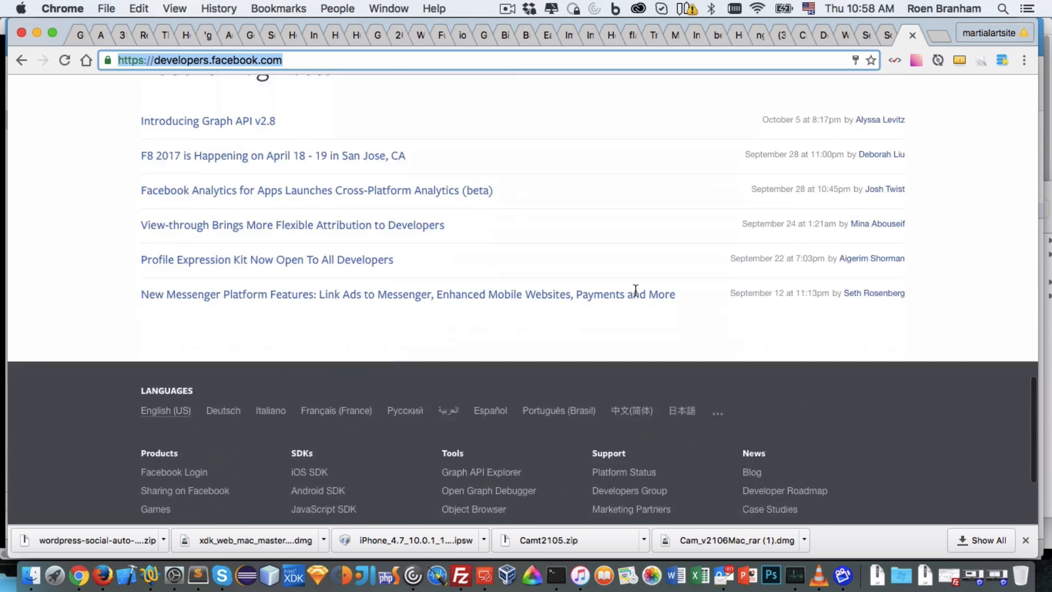
scroll(636, 289, up, 20)
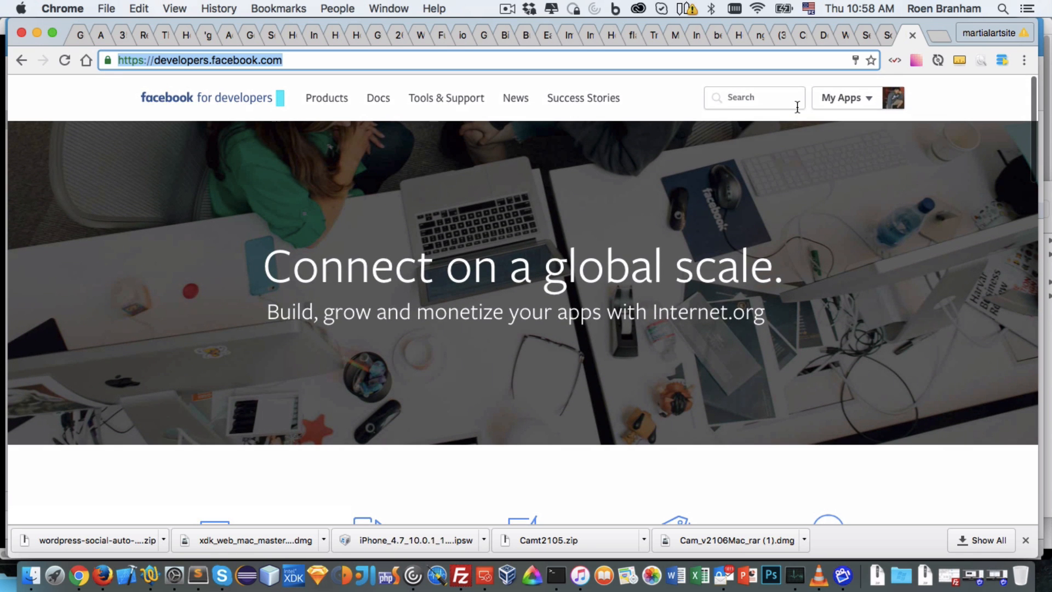
mouse_move(858, 105)
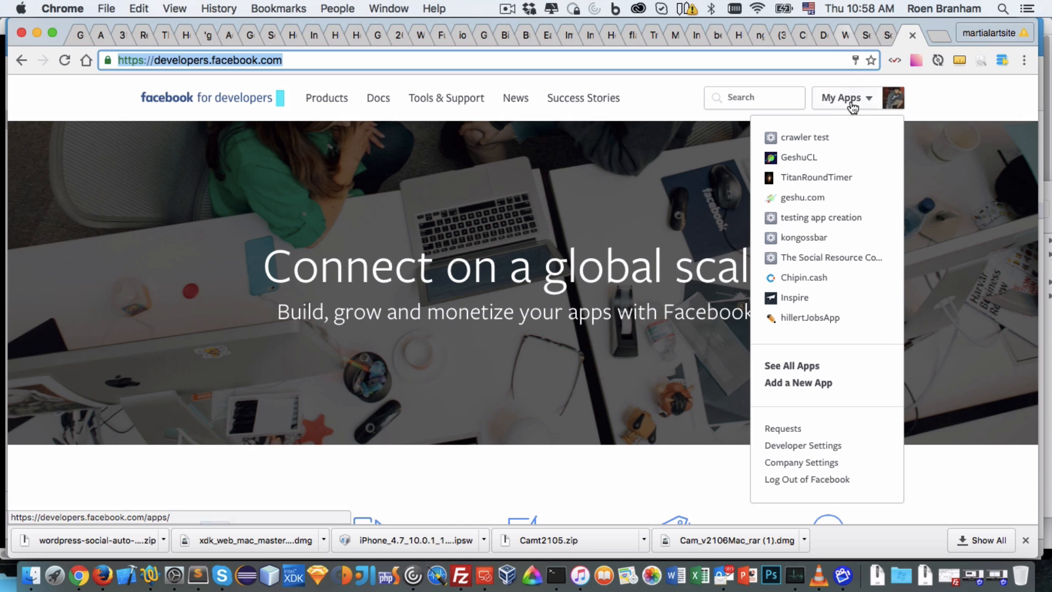
click(806, 384)
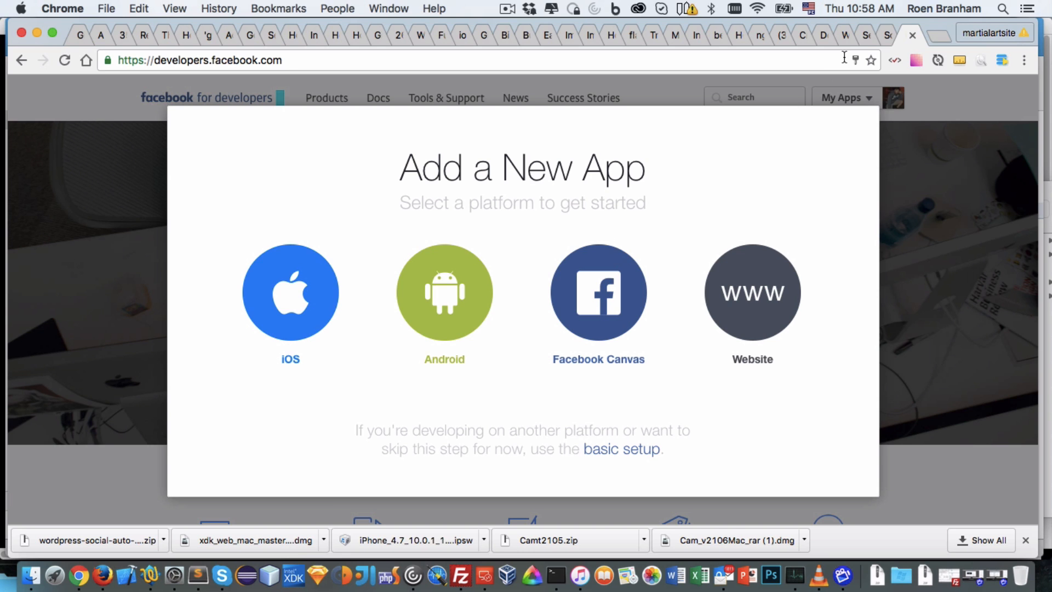
Choose Website as the platform for the new Facebook app.
click(847, 36)
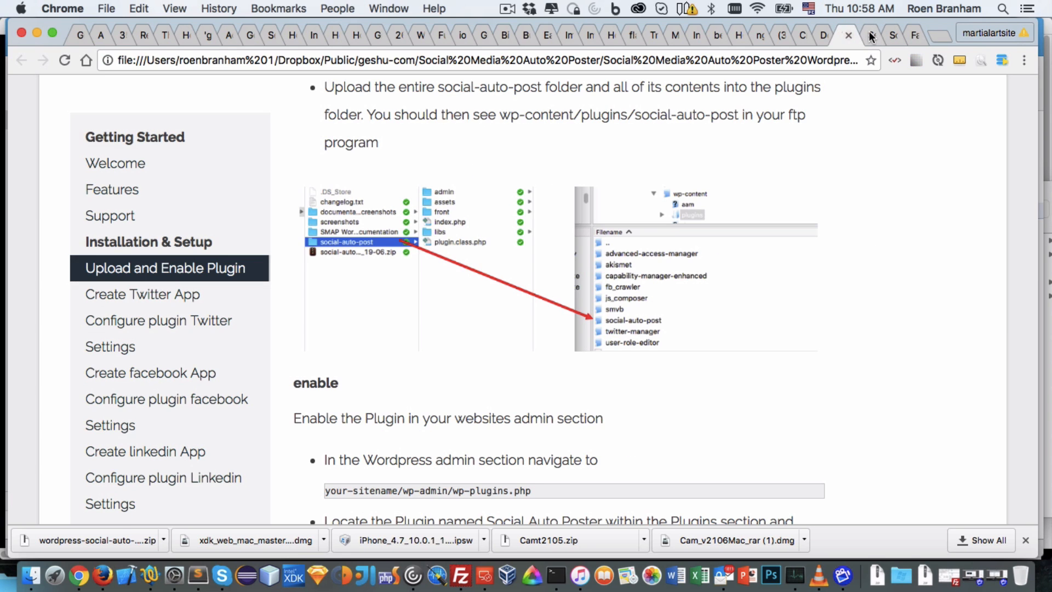
click(870, 36)
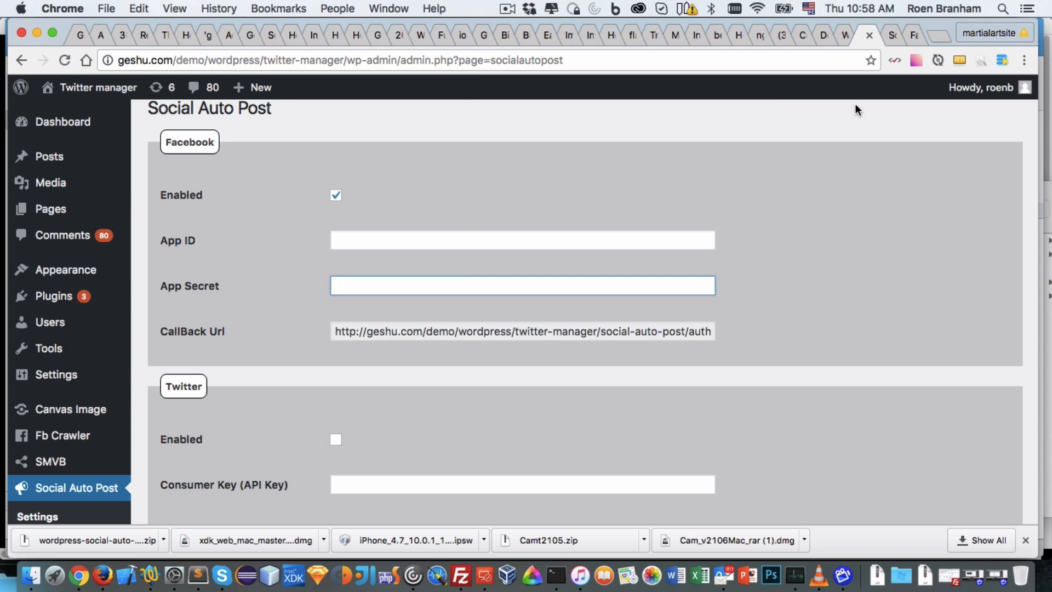
click(919, 35)
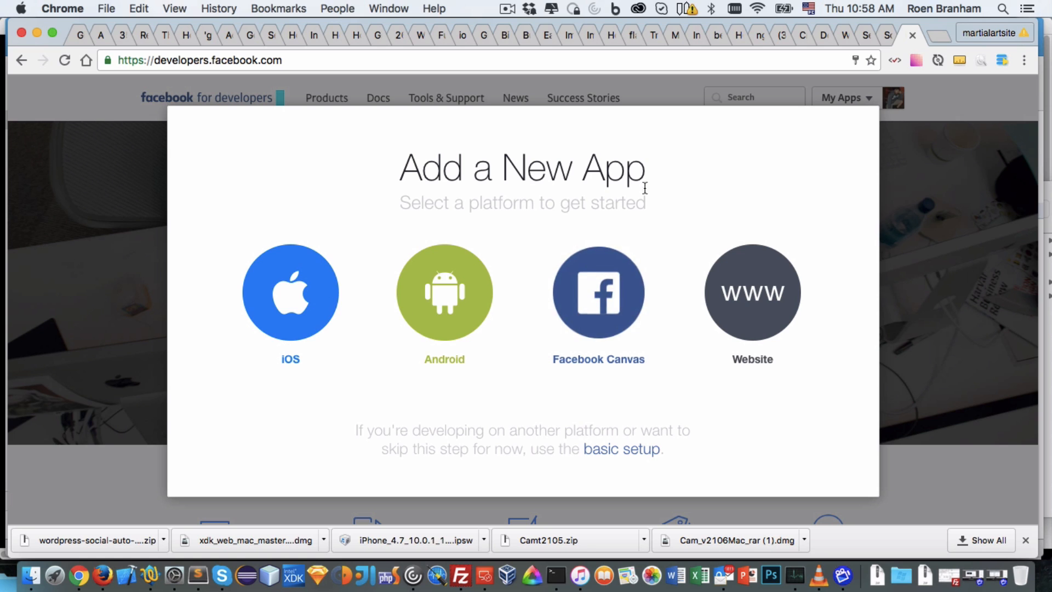
click(764, 280)
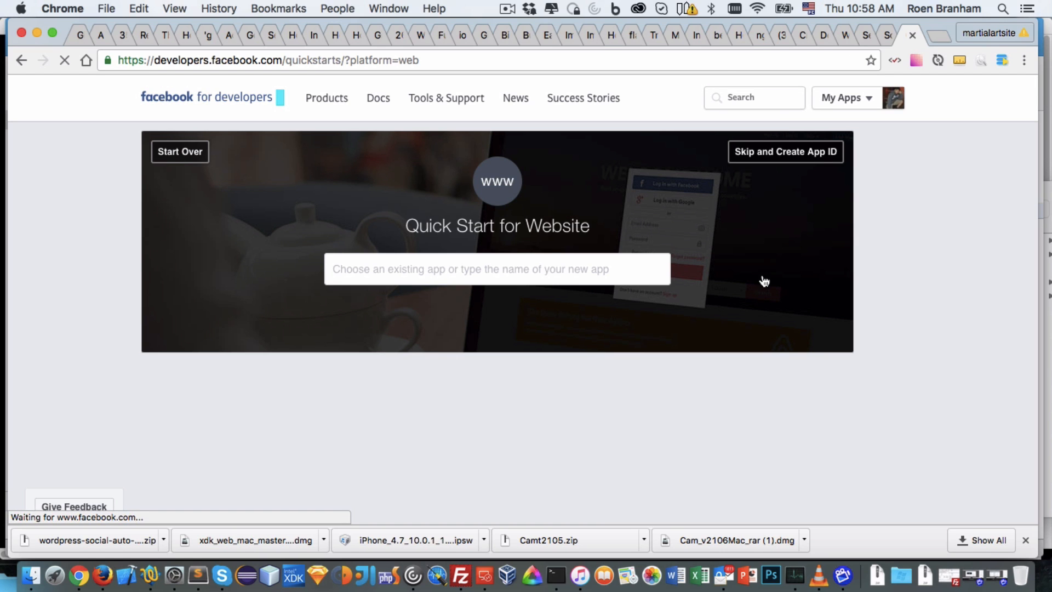
Name the new app geshutestapp and start creating its Facebook App ID.
click(560, 267)
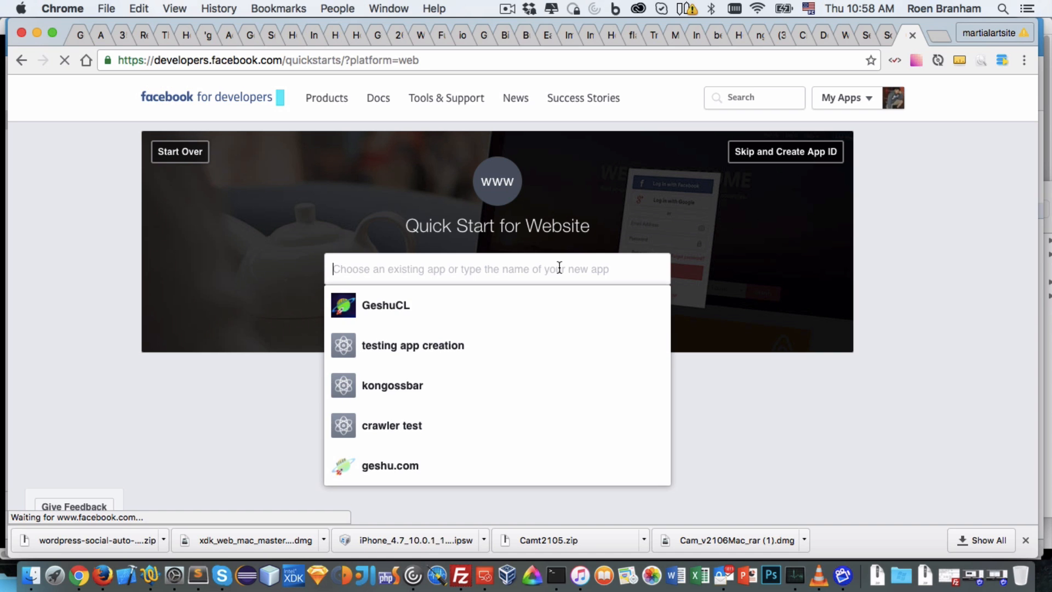
text(geshutestapp)
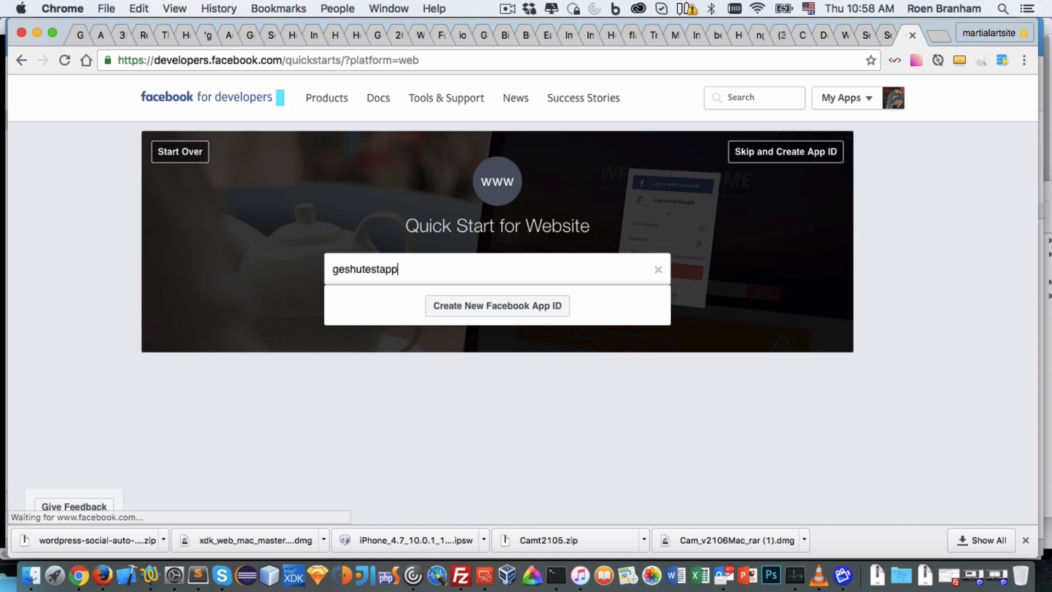
click(525, 314)
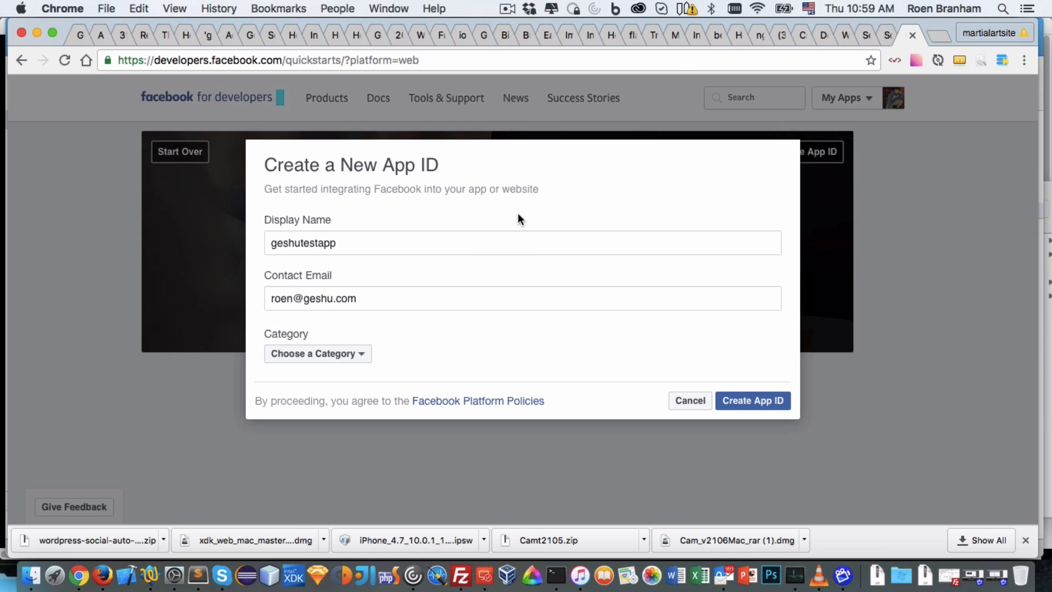
Check the plugin's Facebook settings against the new app form, and set the app's category to Communication.
click(865, 37)
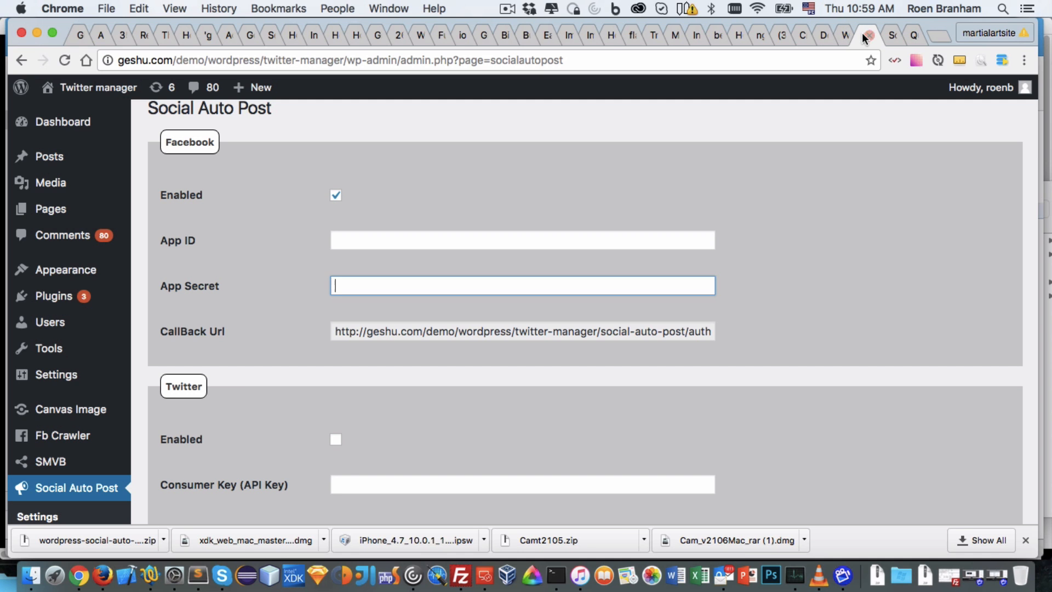
click(913, 36)
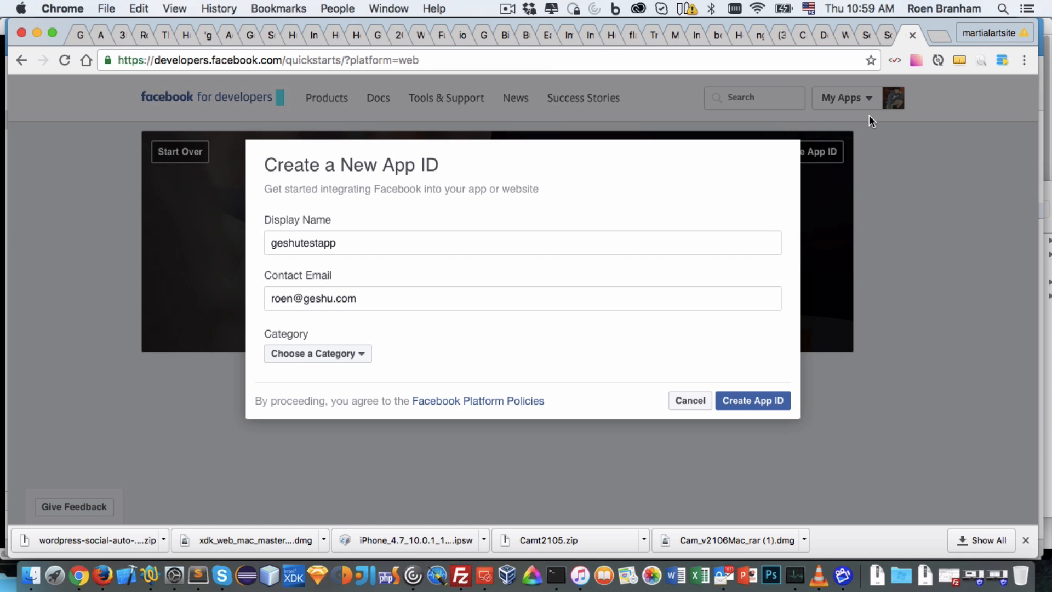
click(868, 35)
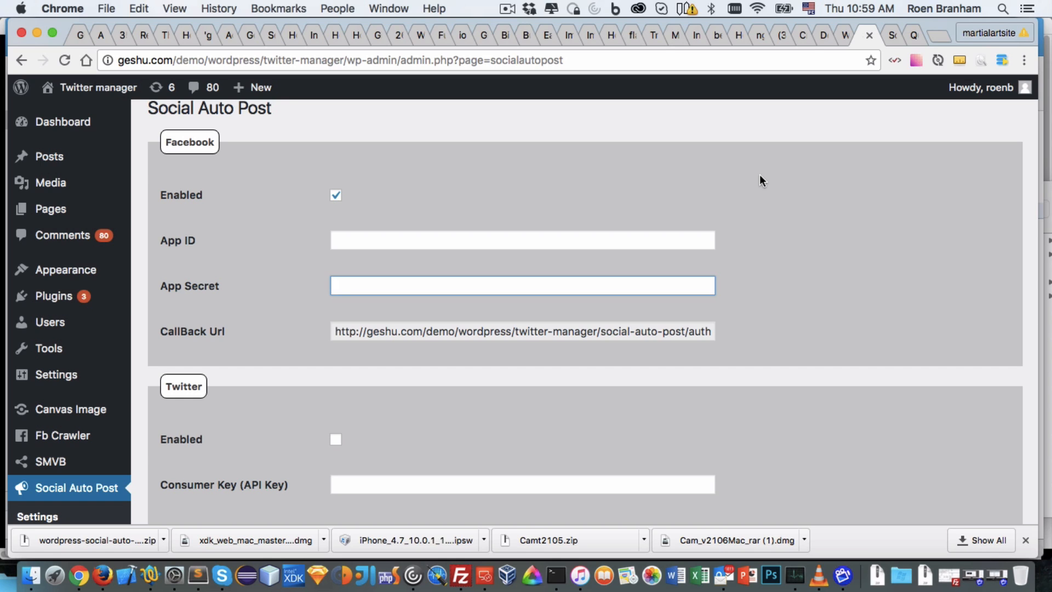
click(915, 35)
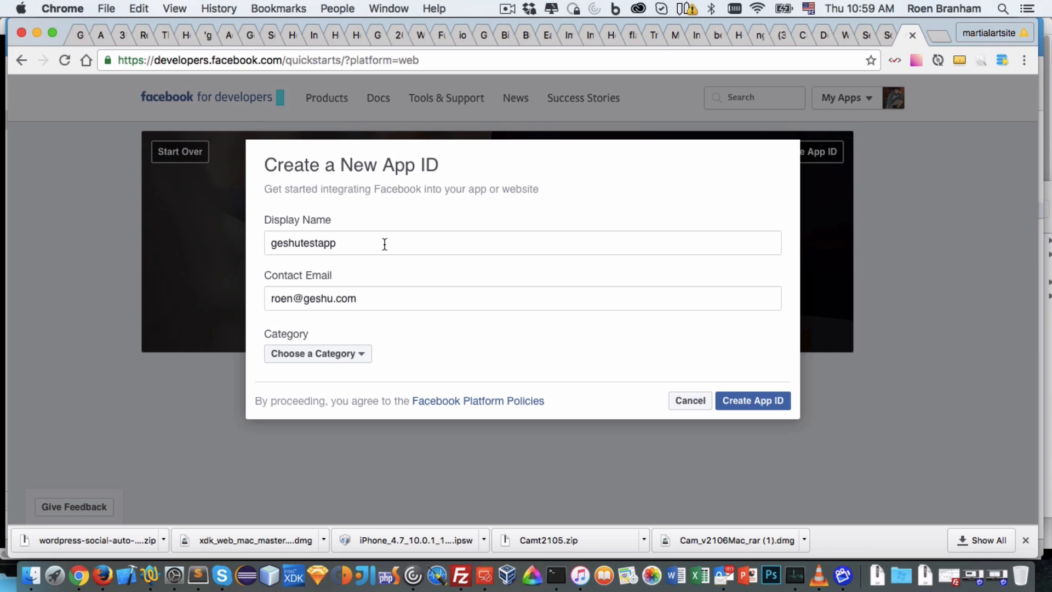
click(352, 238)
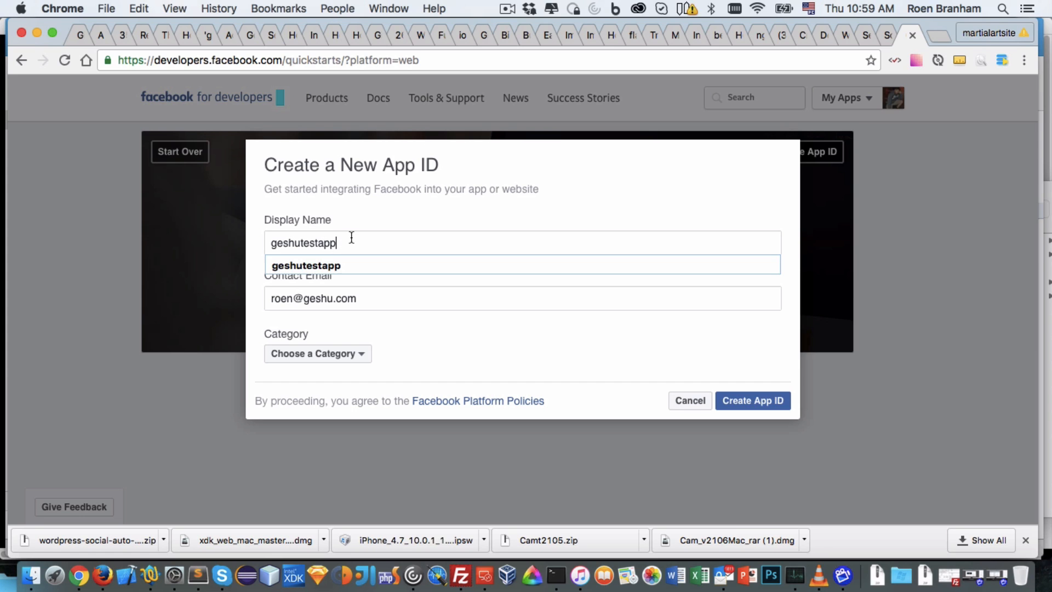
click(453, 334)
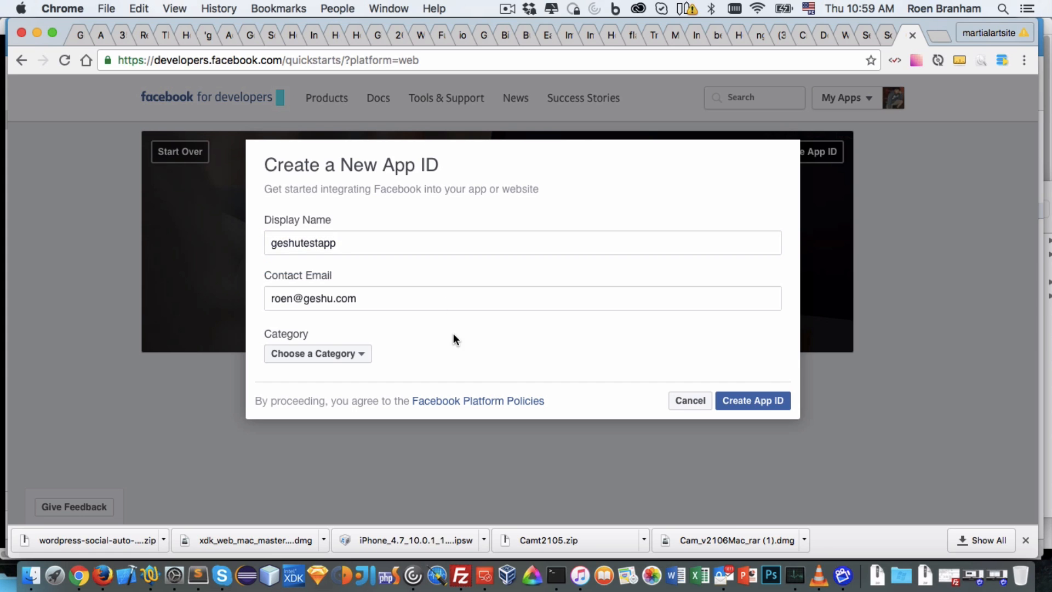
click(383, 298)
click(365, 354)
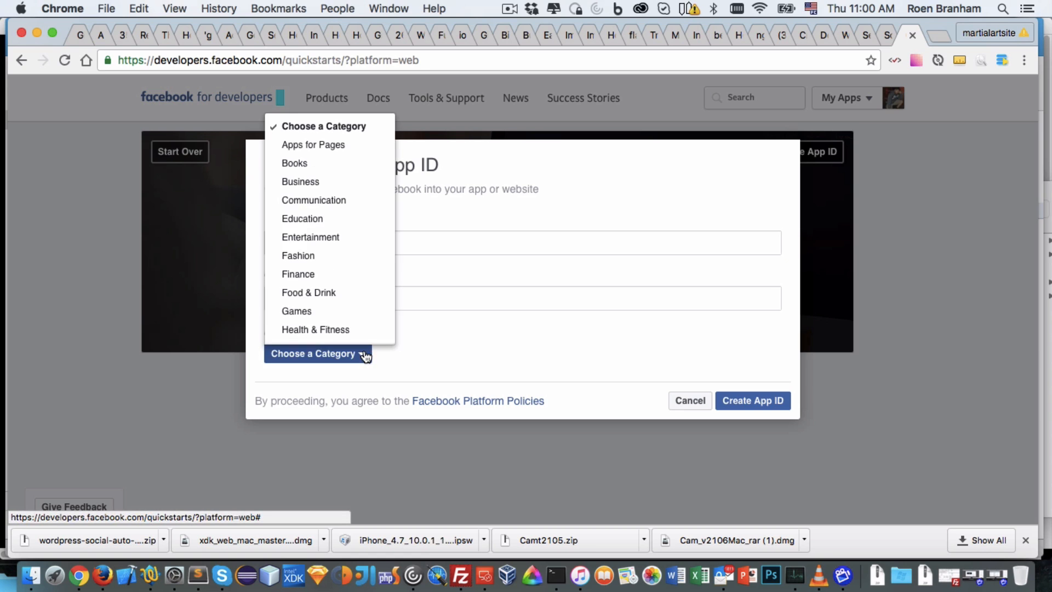
click(348, 201)
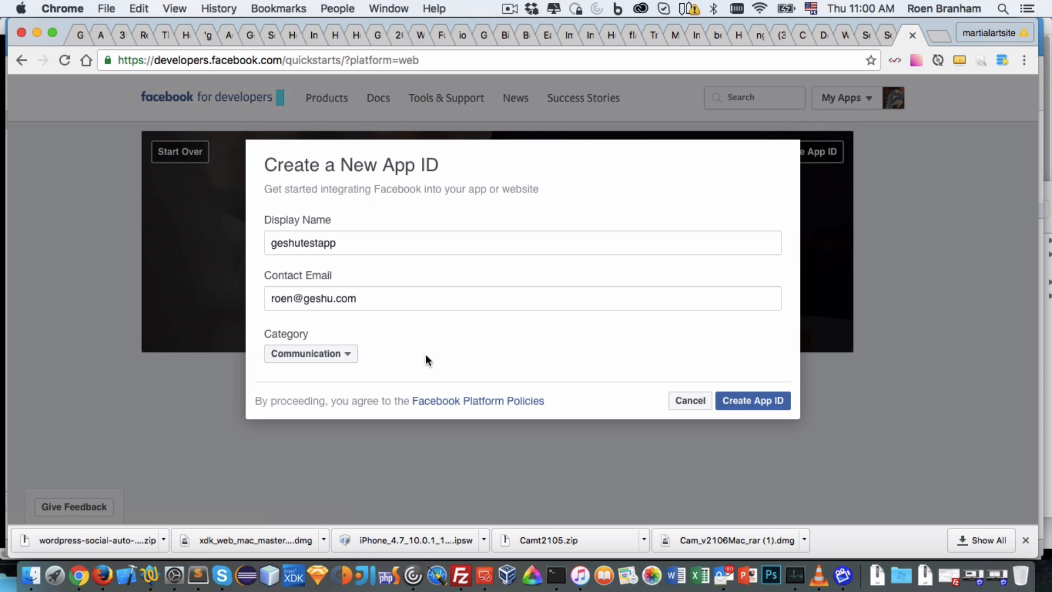
Create the App ID and submit the security check with the captcha text entered.
click(744, 399)
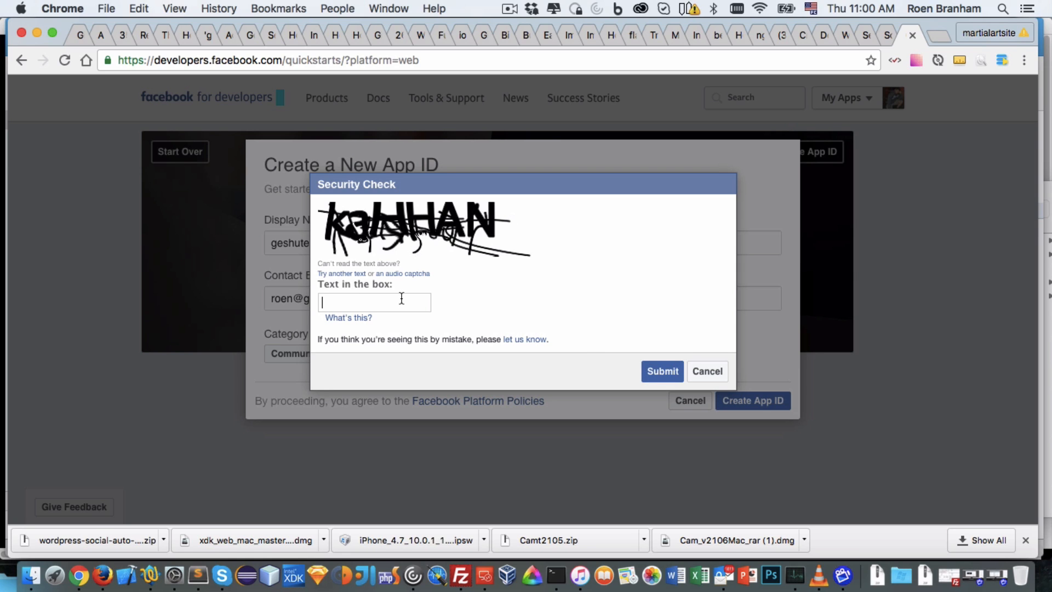
text(kaHHAN)
click(663, 371)
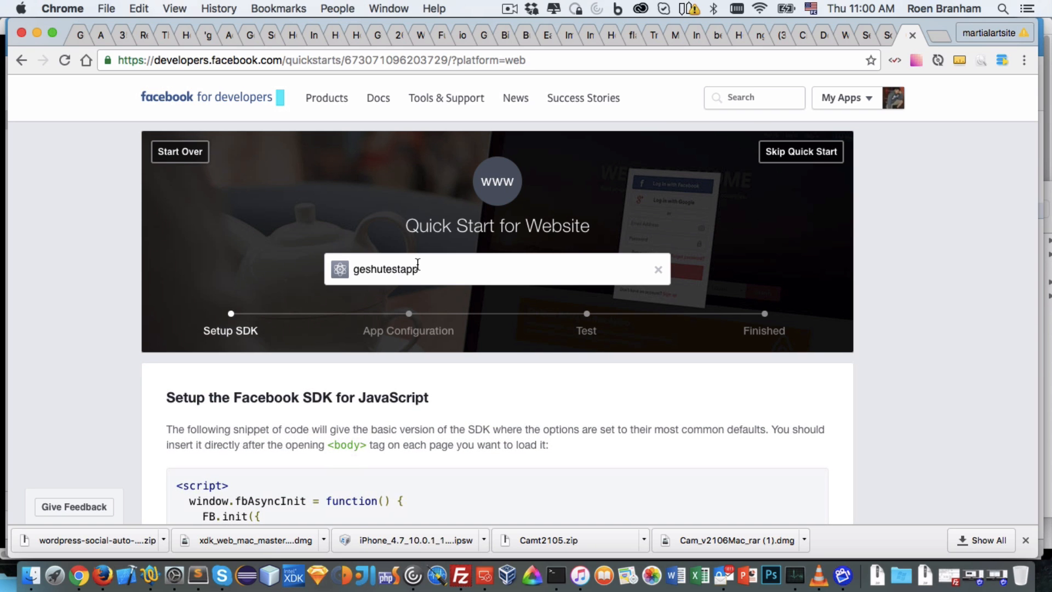
Examine the JavaScript SDK setup code for geshutestapp and compare it with the plugin's Facebook App ID and App Secret fields.
scroll(448, 251, down, 5)
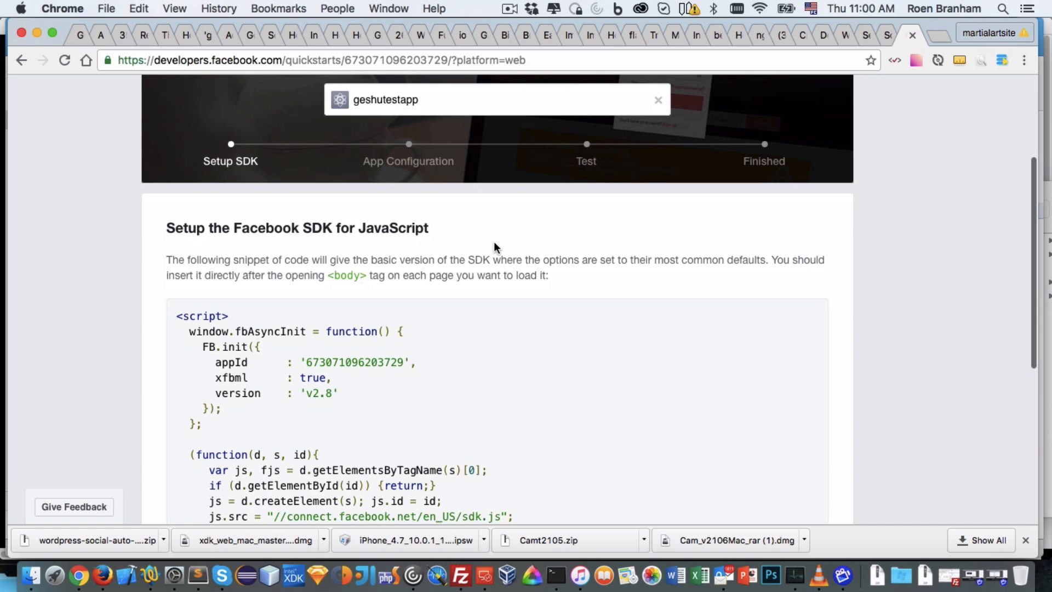
scroll(495, 244, down, 2)
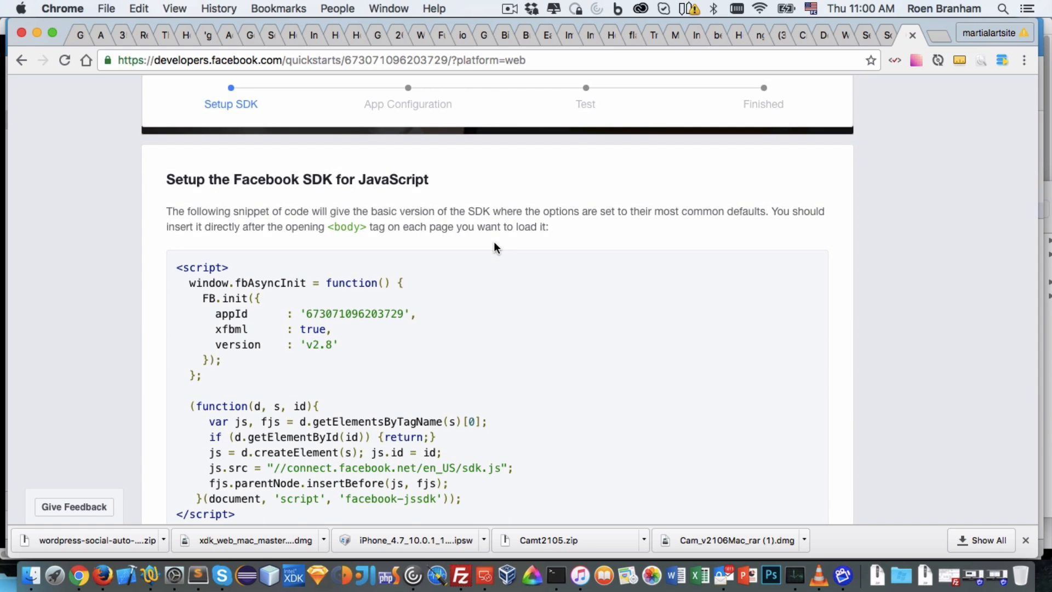
click(868, 35)
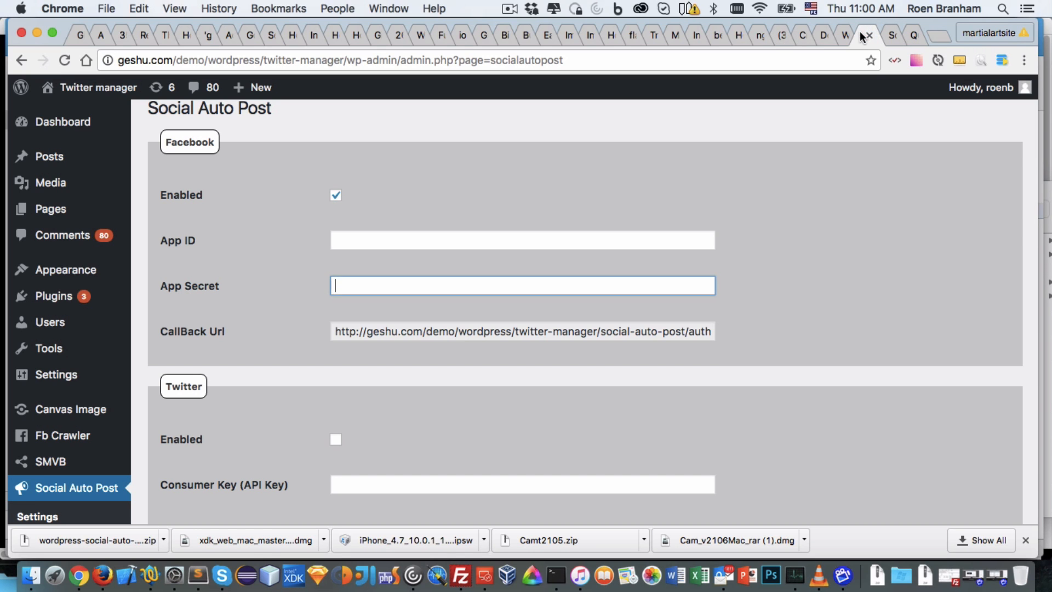
click(907, 34)
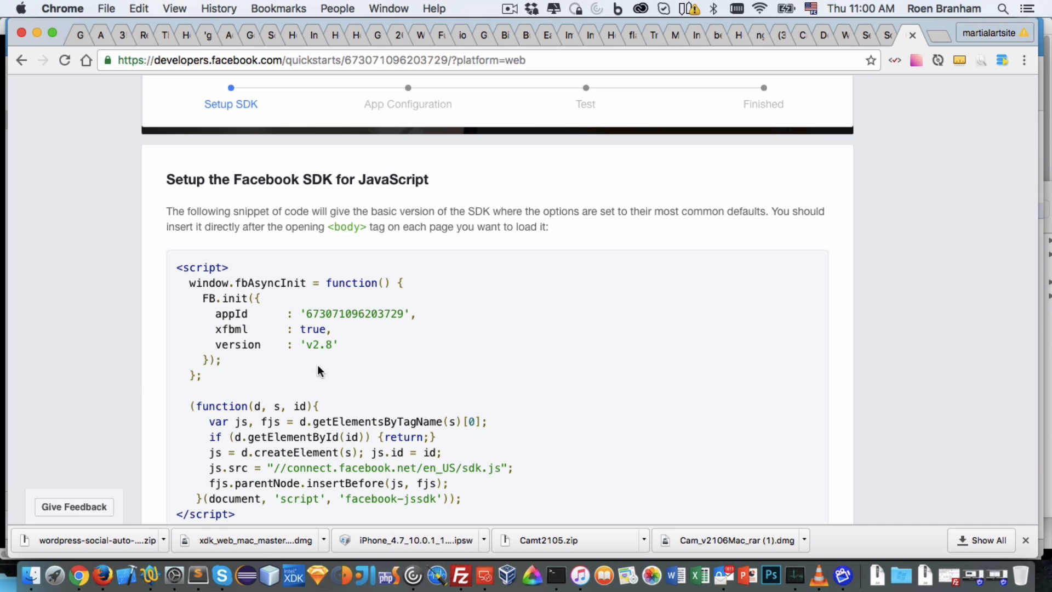
Find the Site URL field in the quickstart setup and check the site address in the Social Auto Post plugin's WordPress settings.
scroll(307, 441, down, 1)
scroll(307, 441, down, 3)
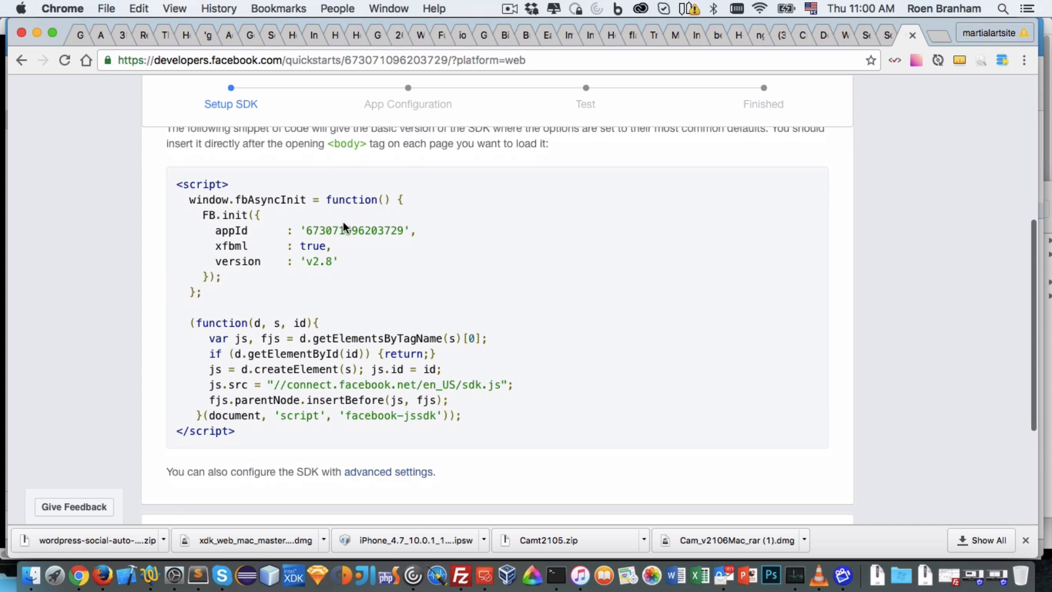
scroll(377, 445, down, 7)
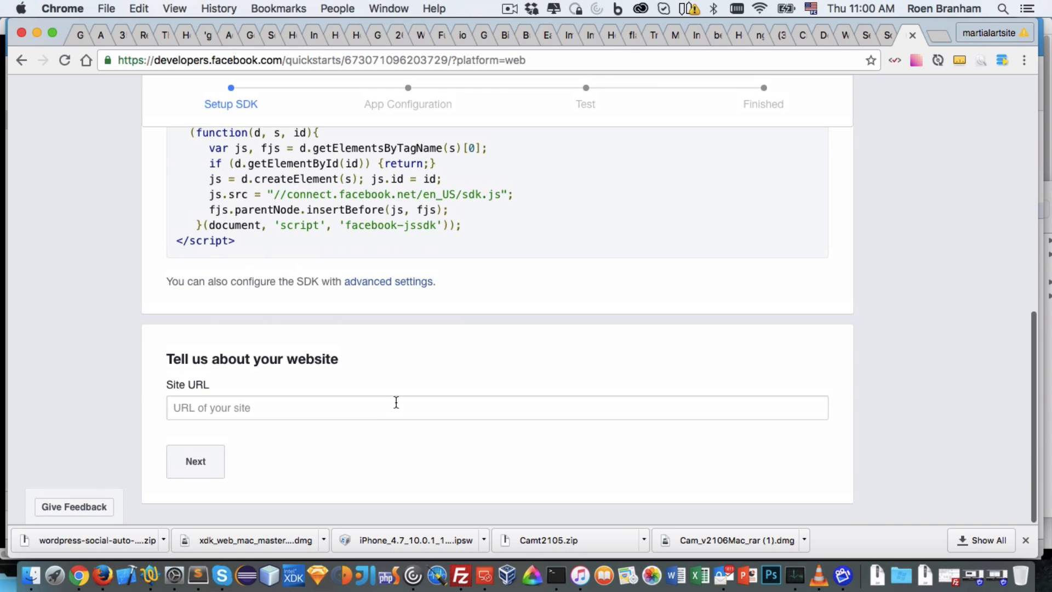
click(394, 406)
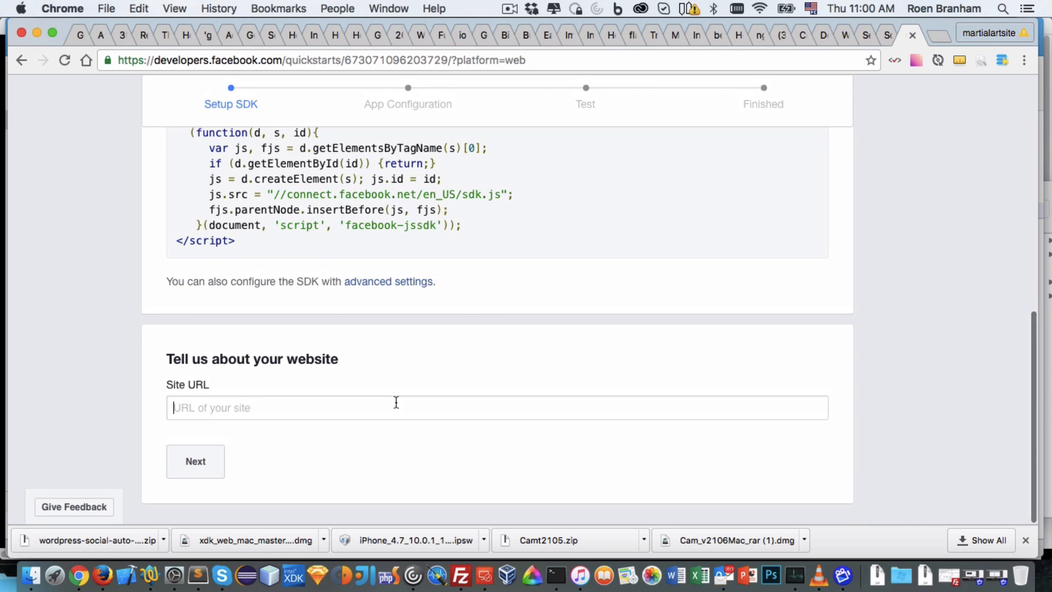
click(864, 35)
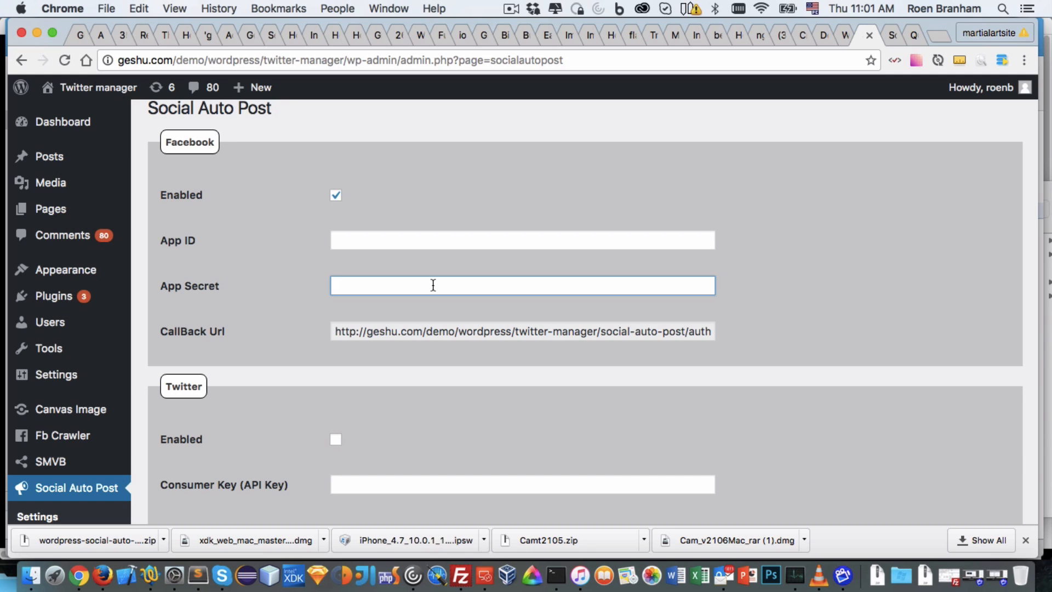
click(910, 35)
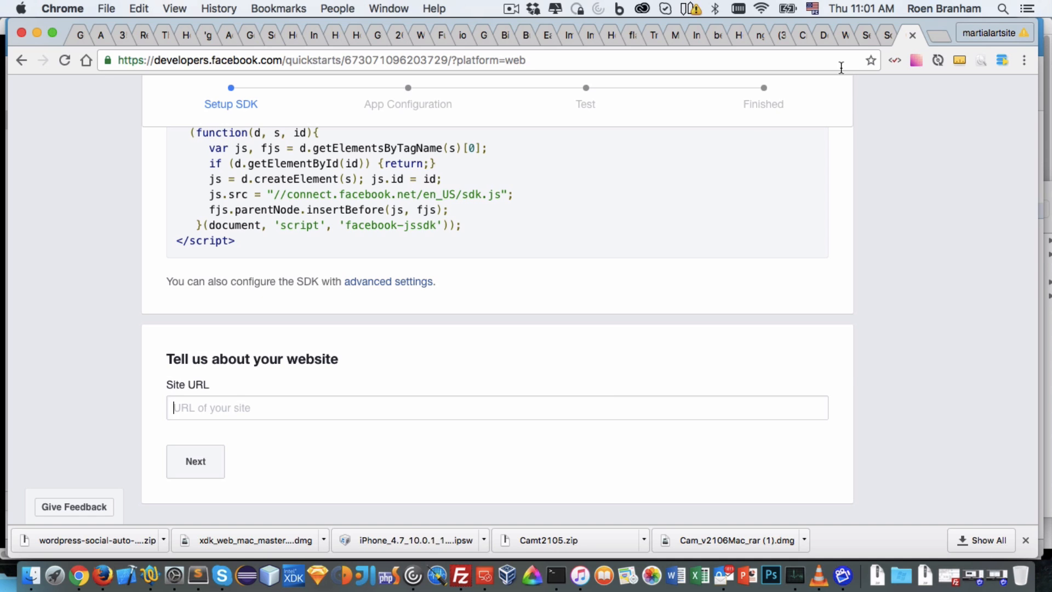
click(860, 36)
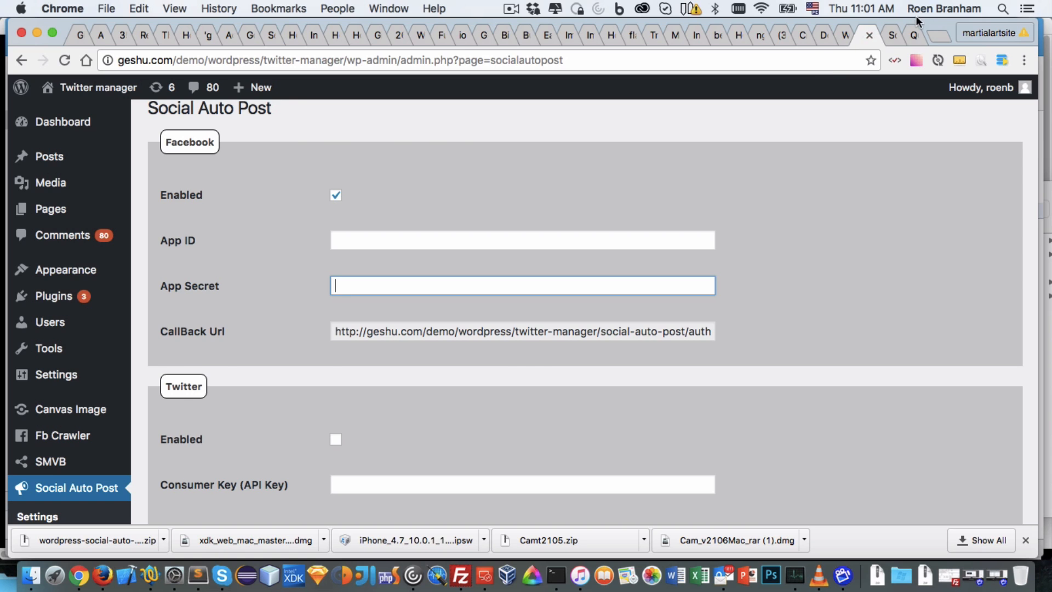
click(914, 35)
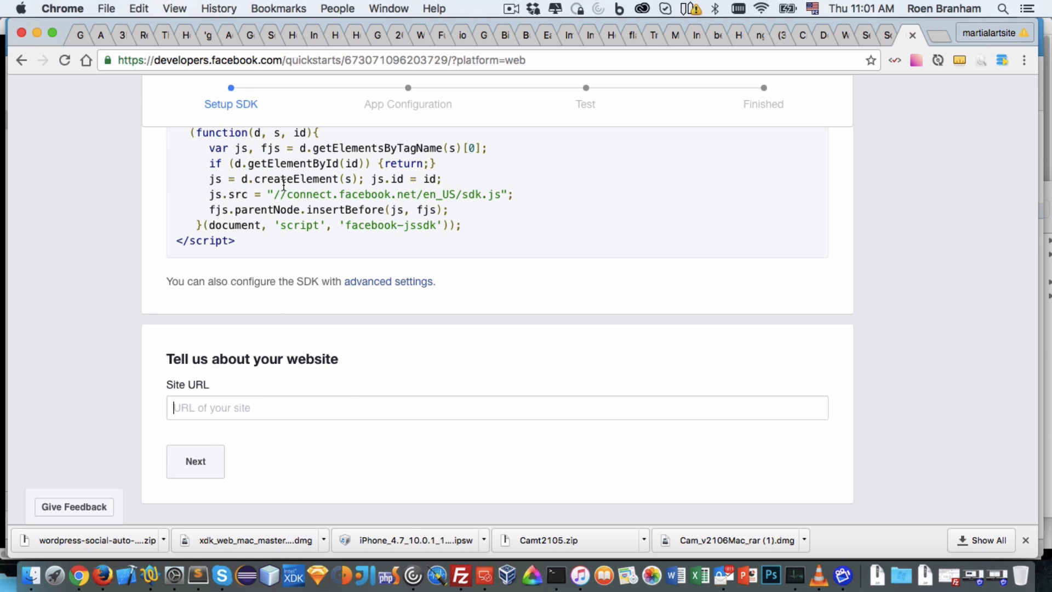
click(332, 409)
text(htt)
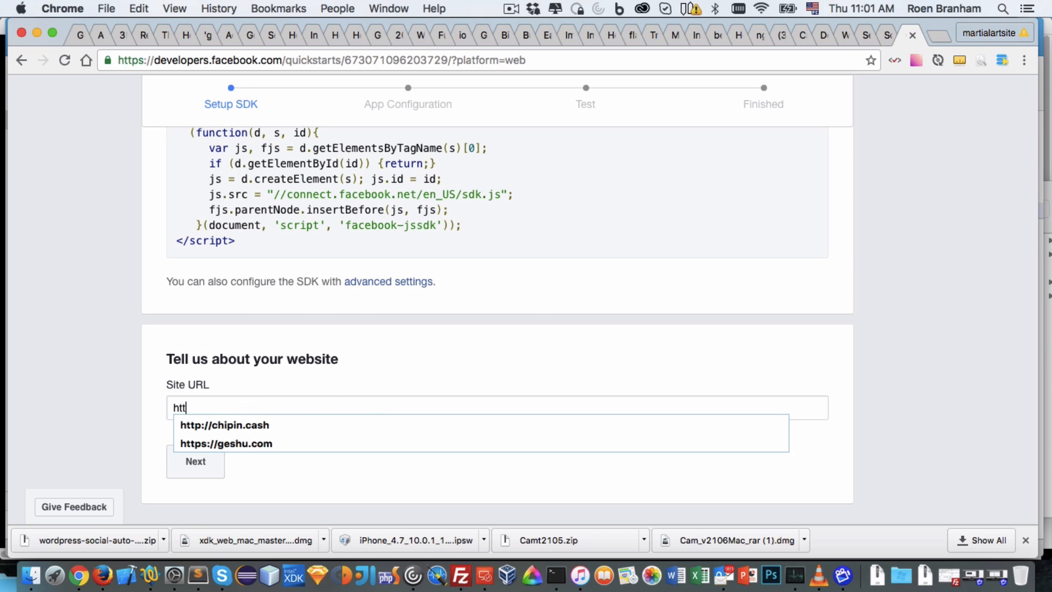
text(ps://geshu)
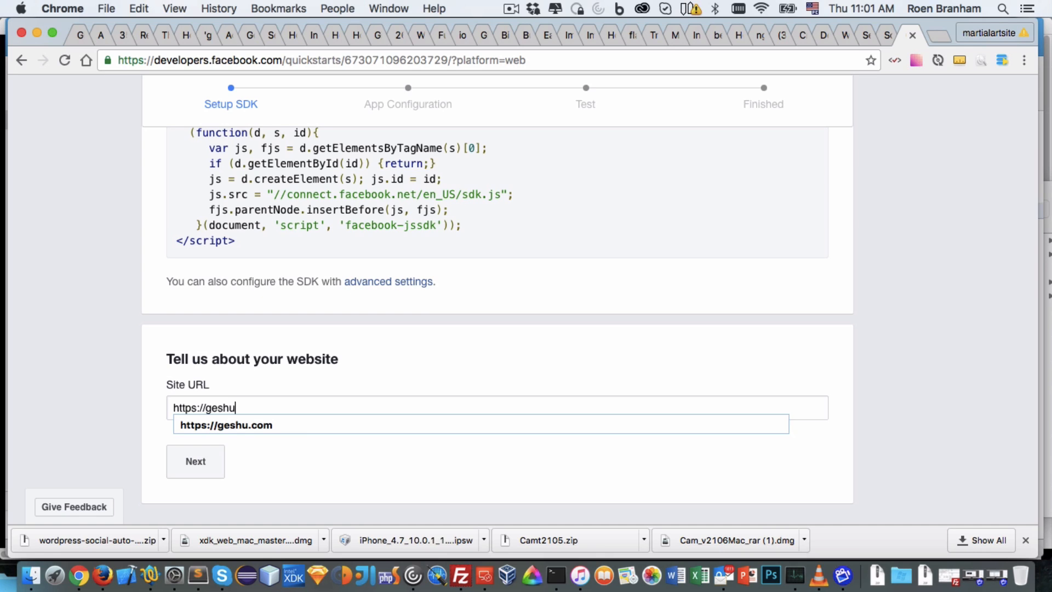
text(.com/de)
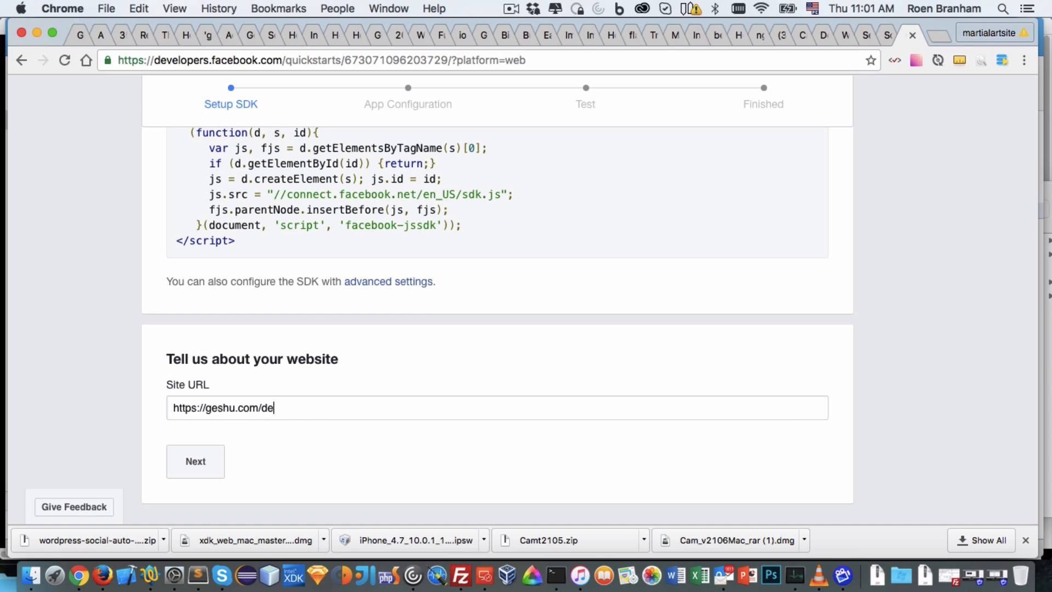
text(mo/wordpress/twitter-manager)
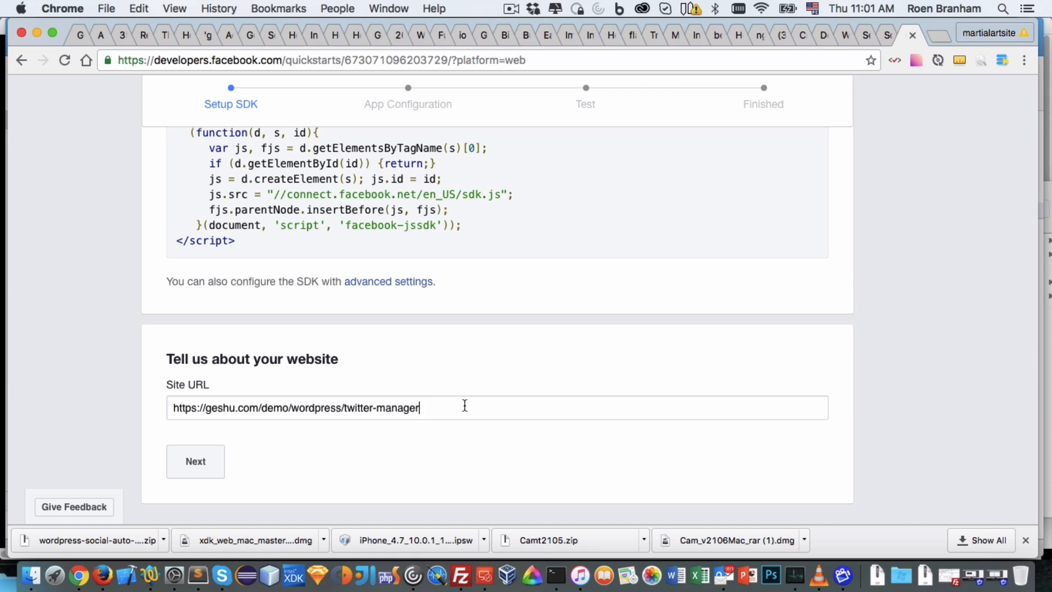
click(185, 464)
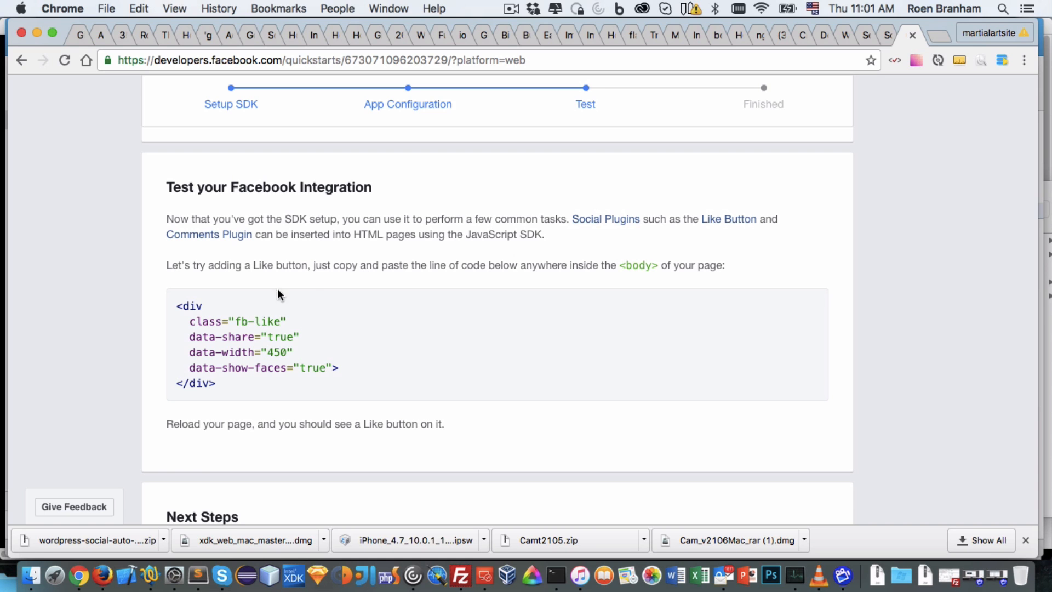
Skip the remaining quickstart steps to the geshutestapp developer dashboard and look through its sections.
scroll(359, 271, down, 6)
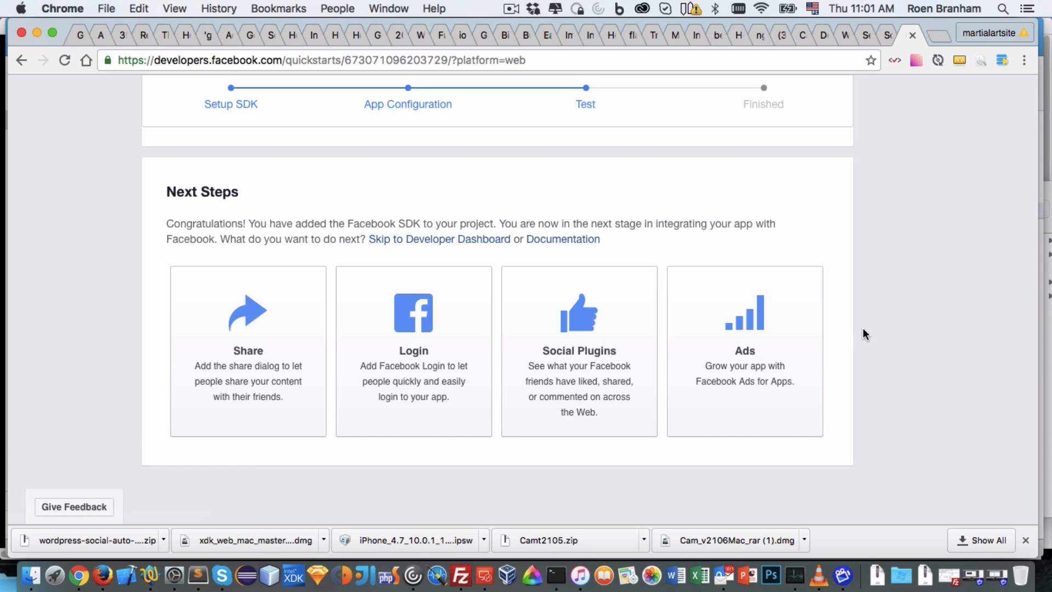
scroll(863, 329, up, 2)
scroll(863, 327, up, 1)
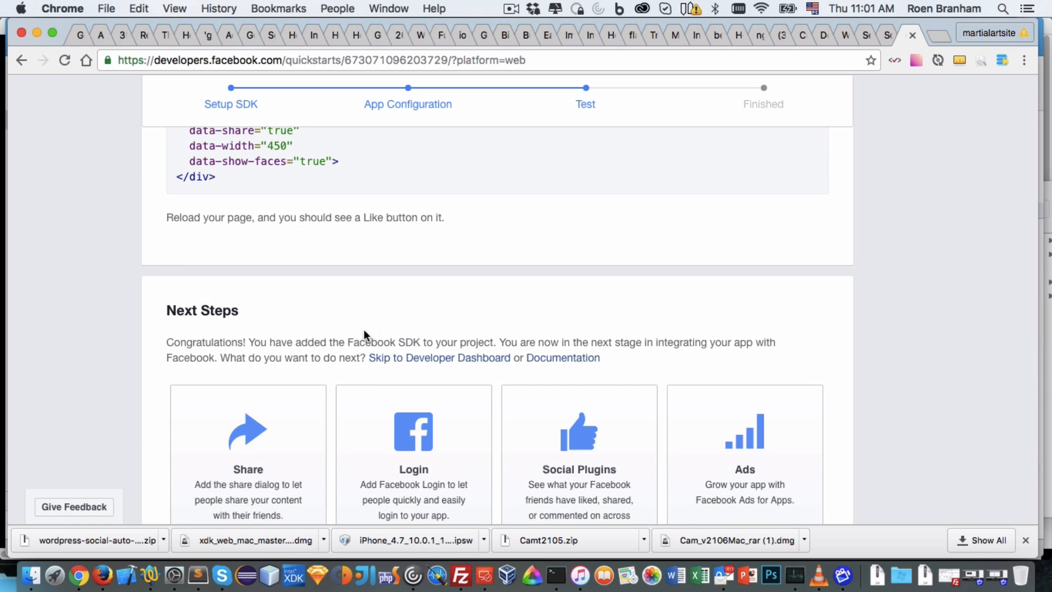
click(408, 360)
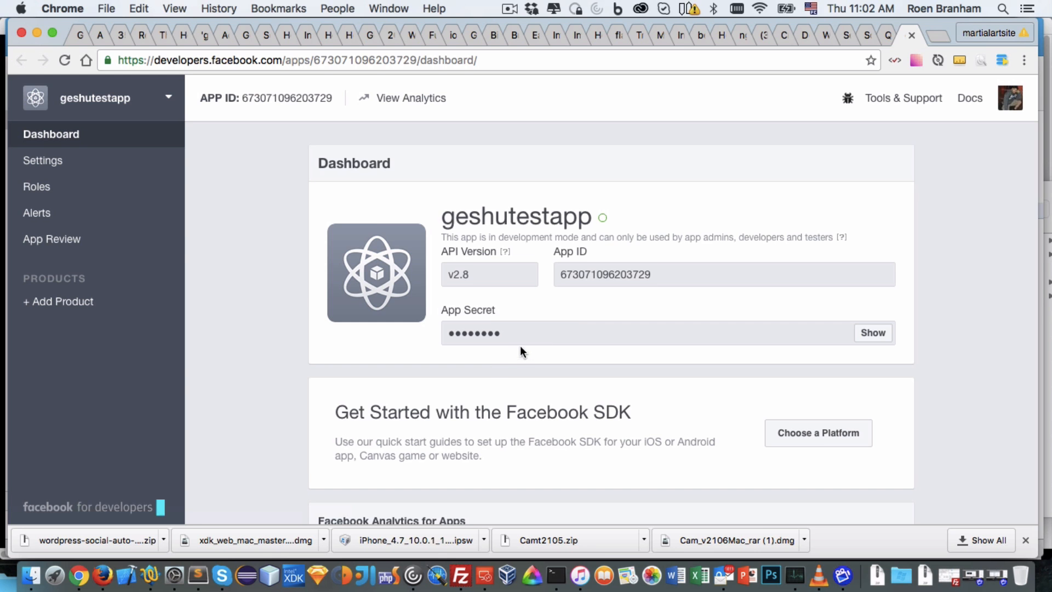
scroll(522, 352, down, 10)
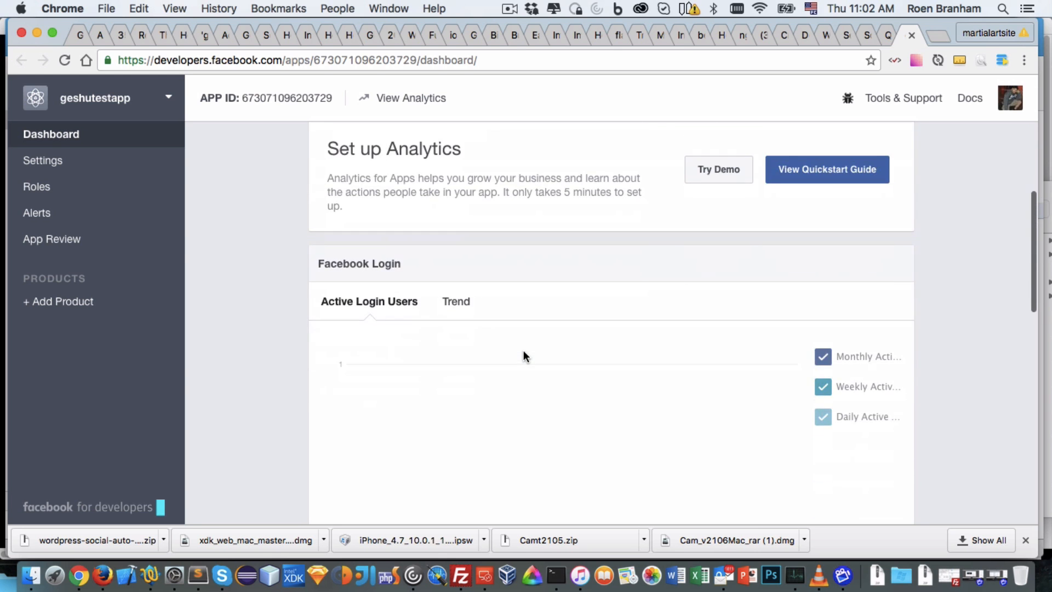
scroll(524, 352, down, 3)
scroll(523, 352, up, 13)
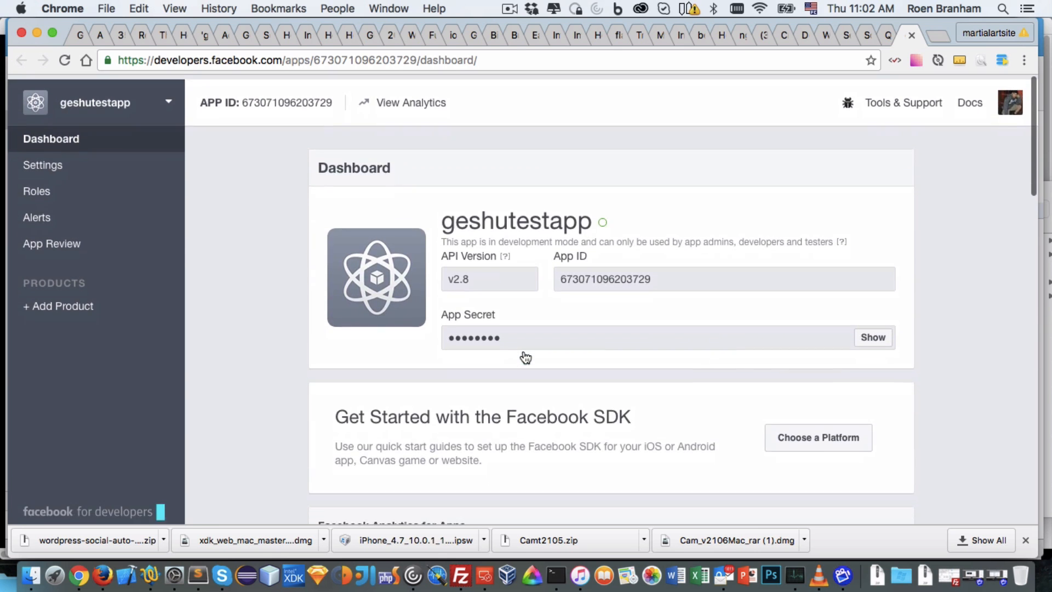
Add geshu.com to the app domains in the app's basic settings and check it against the WordPress site's address.
click(54, 165)
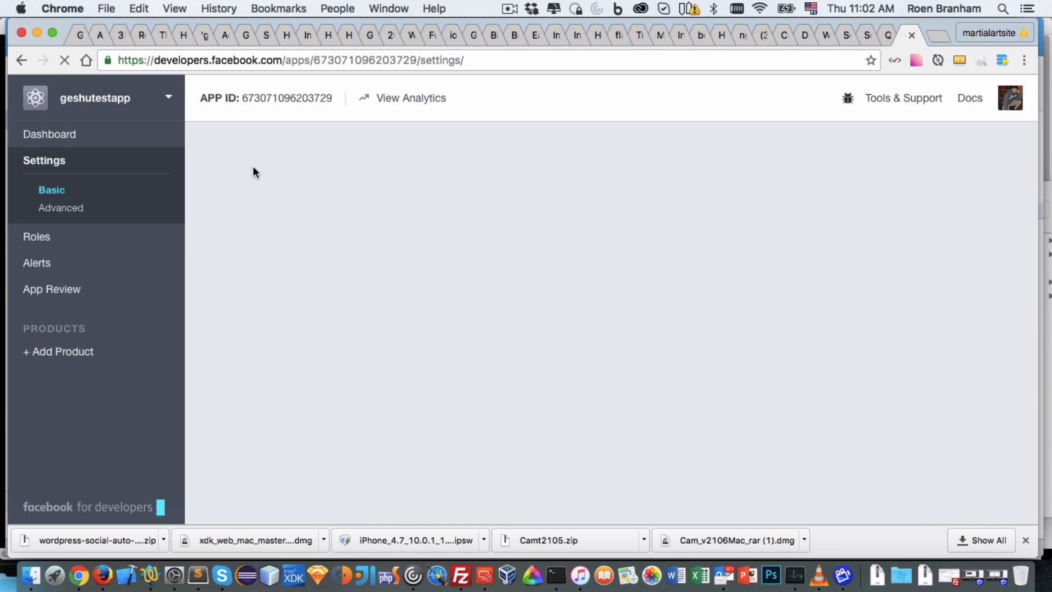
scroll(260, 181, down, 1)
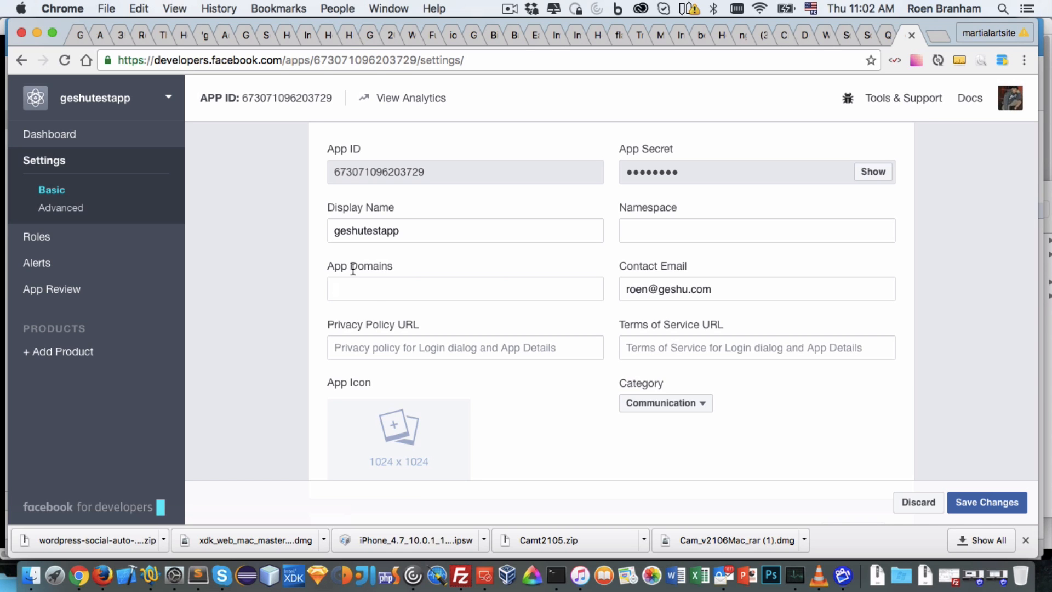
text(geshu.com)
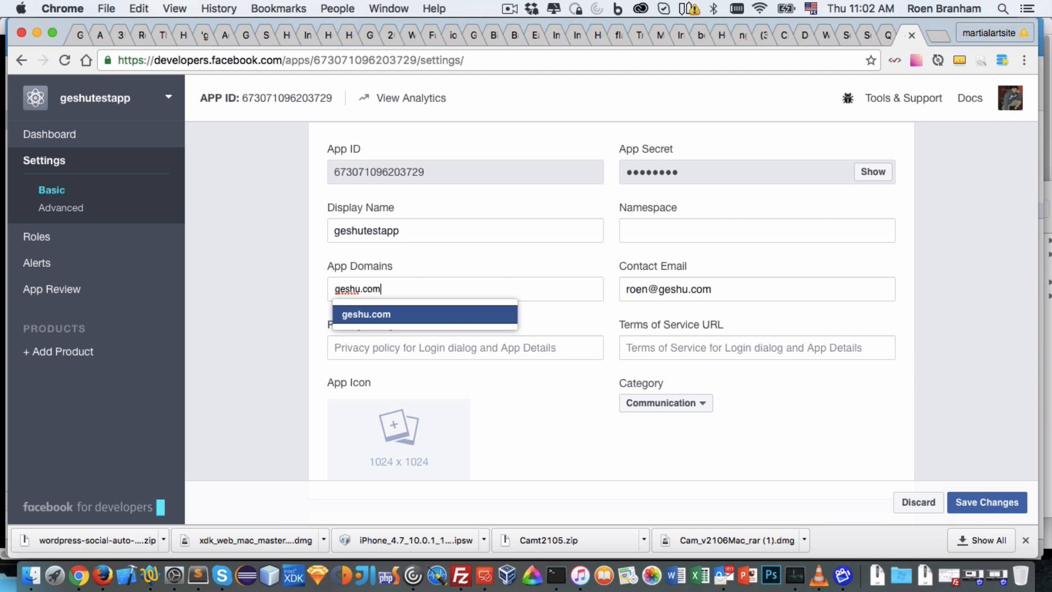
key(Return)
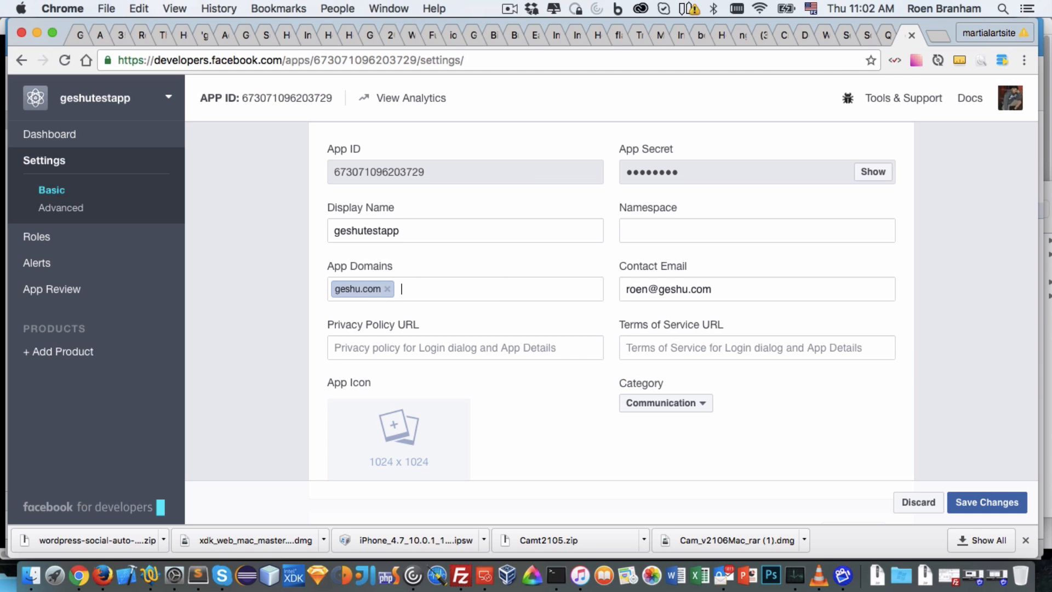
click(866, 37)
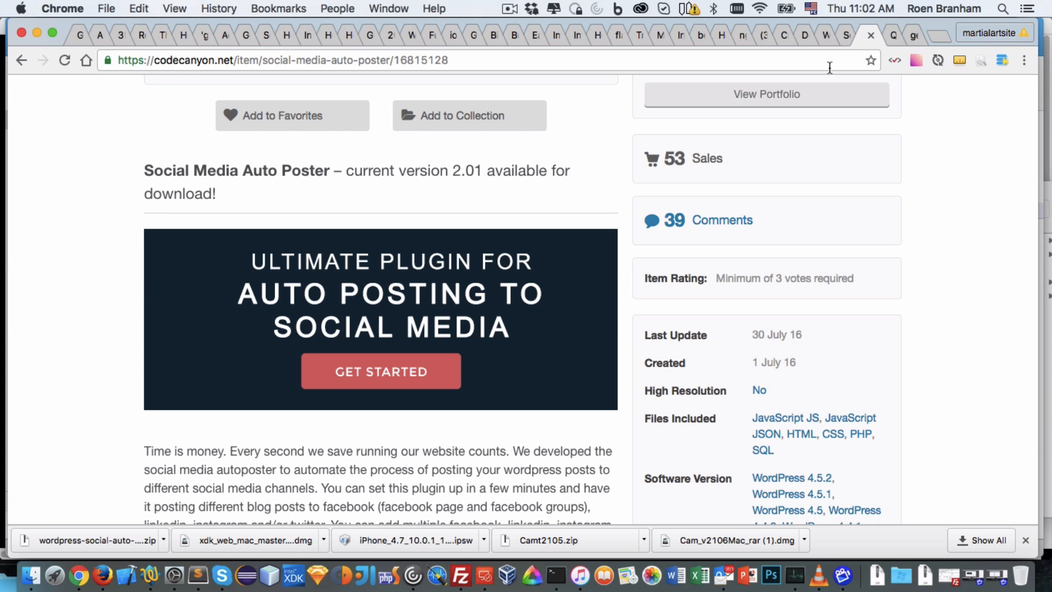
click(841, 39)
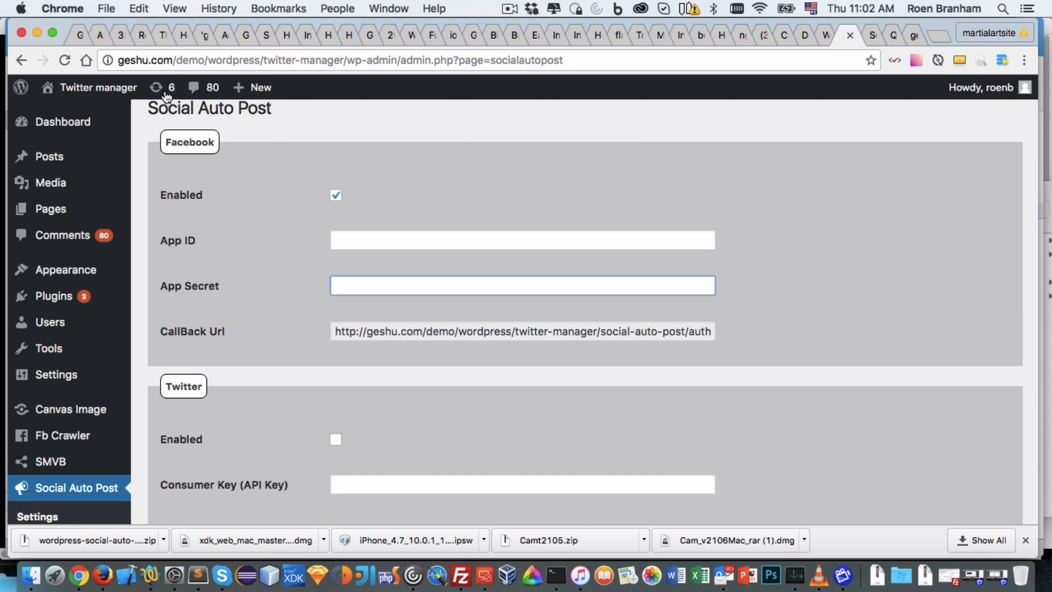
click(914, 35)
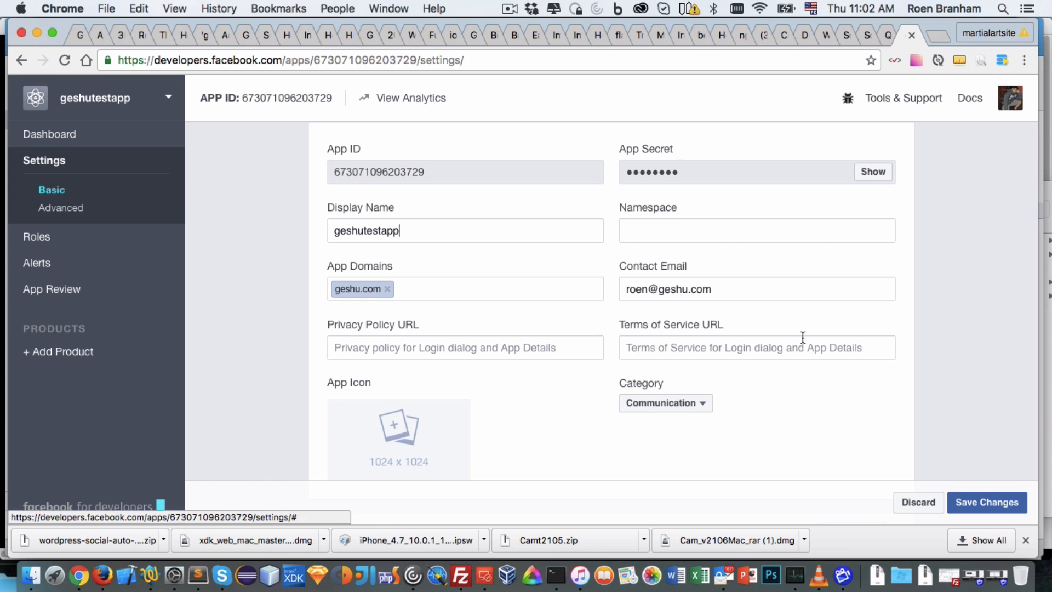
click(398, 349)
text(https://)
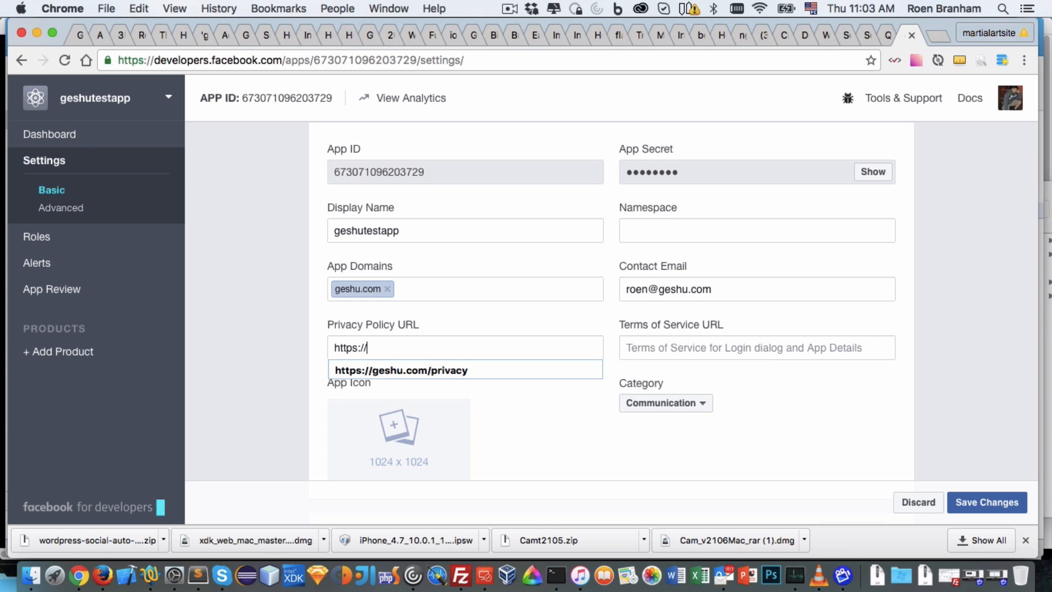
key(Down)
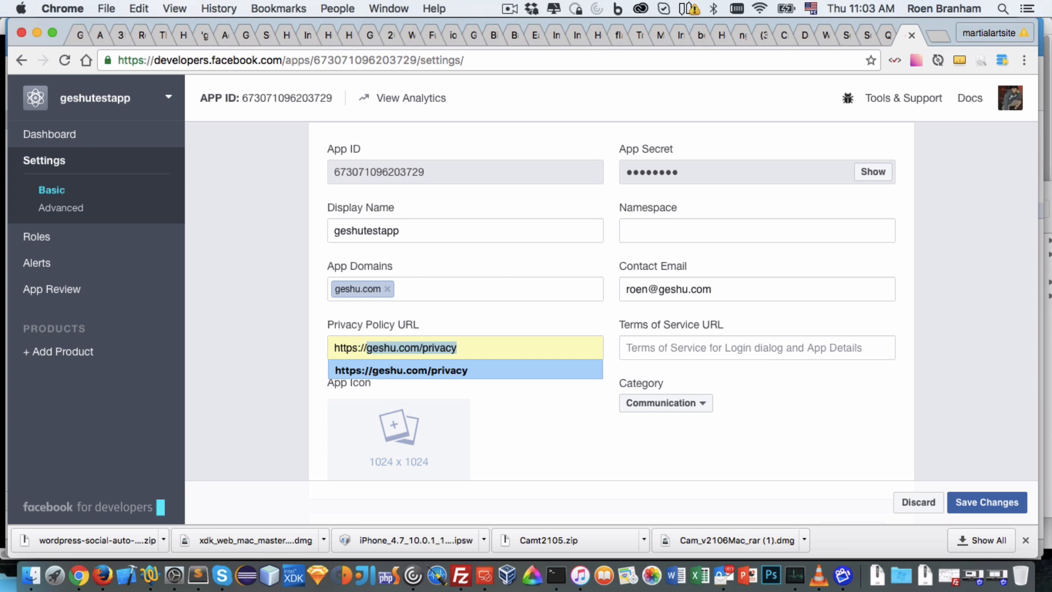
key(Return)
click(644, 346)
text(htt)
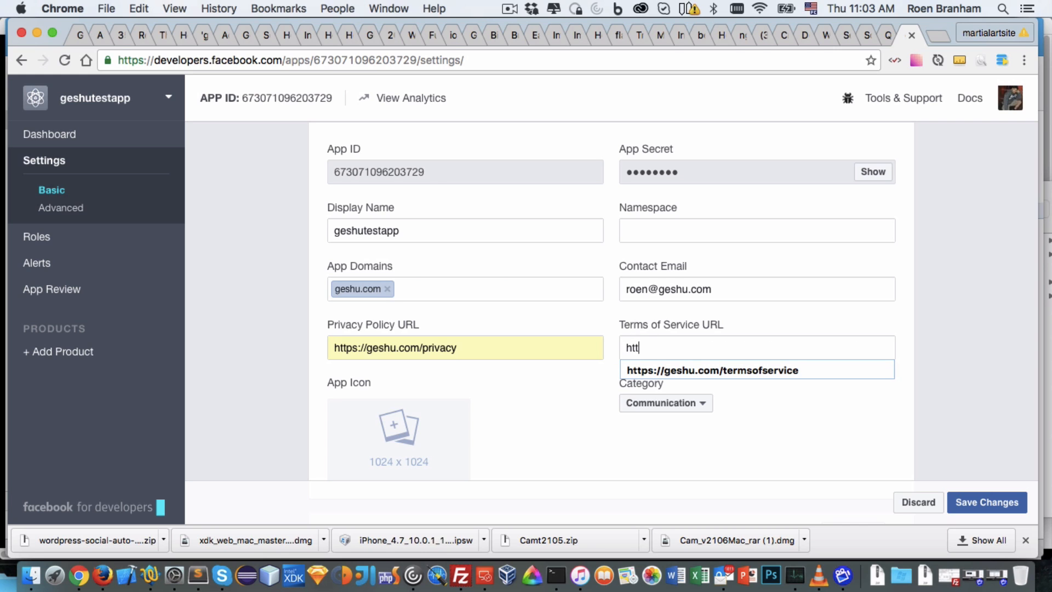
text(ps)
key(Down)
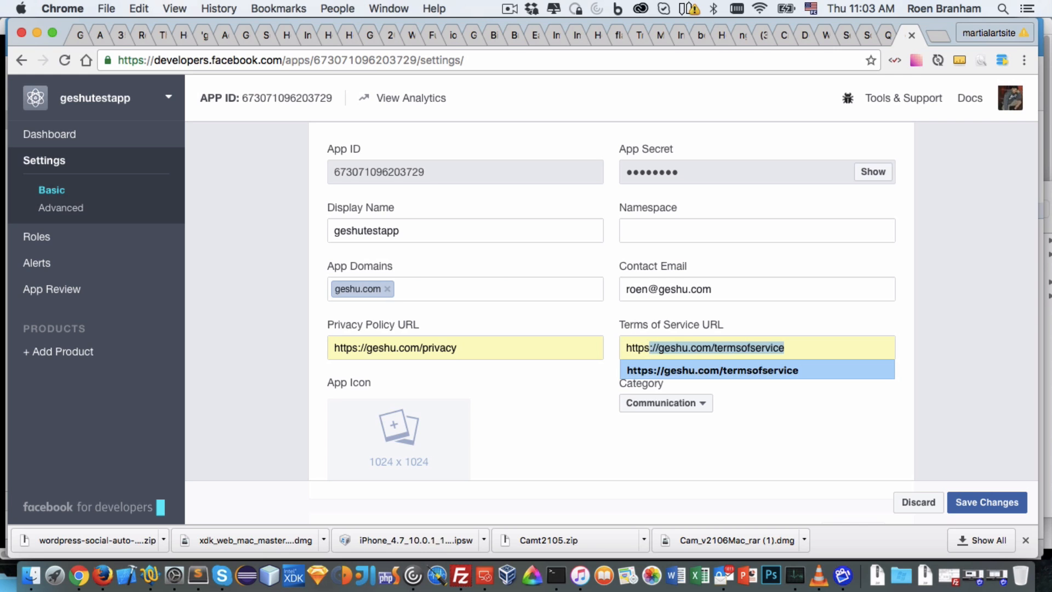
key(Return)
scroll(602, 390, down, 2)
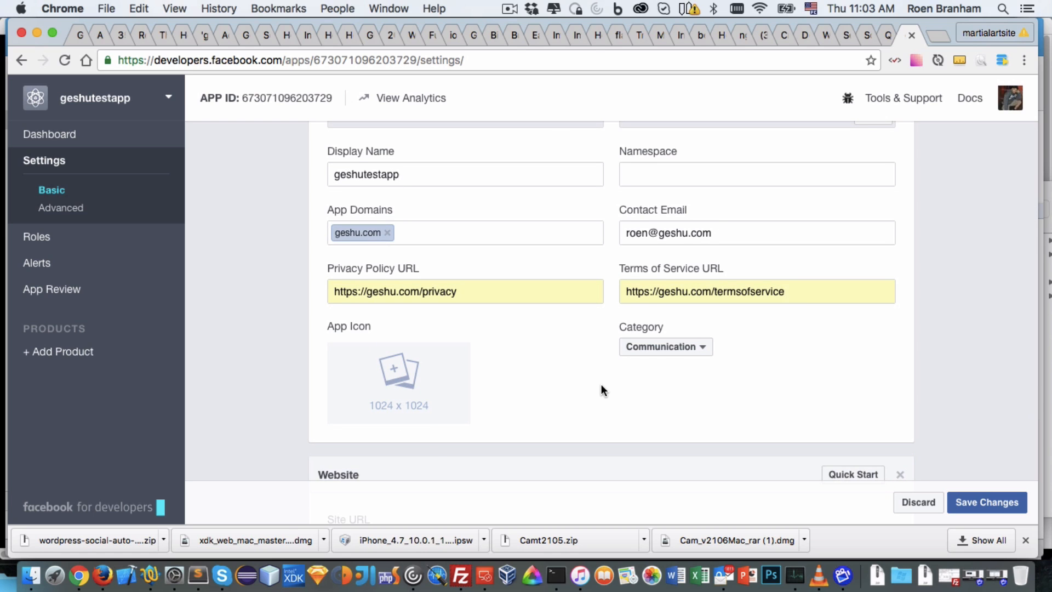
scroll(554, 392, up, 1)
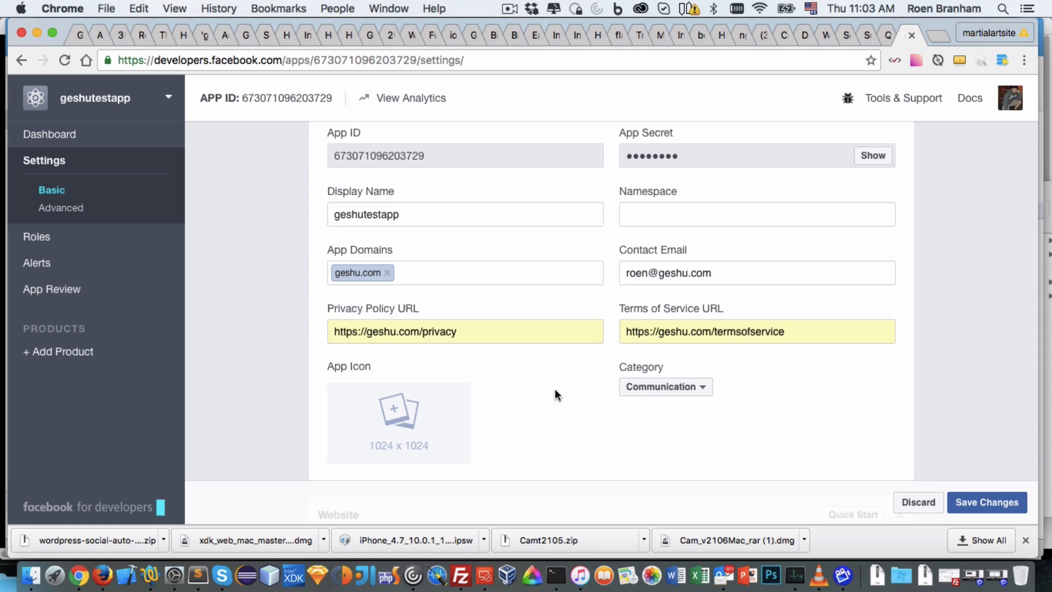
scroll(557, 395, up, 2)
click(978, 502)
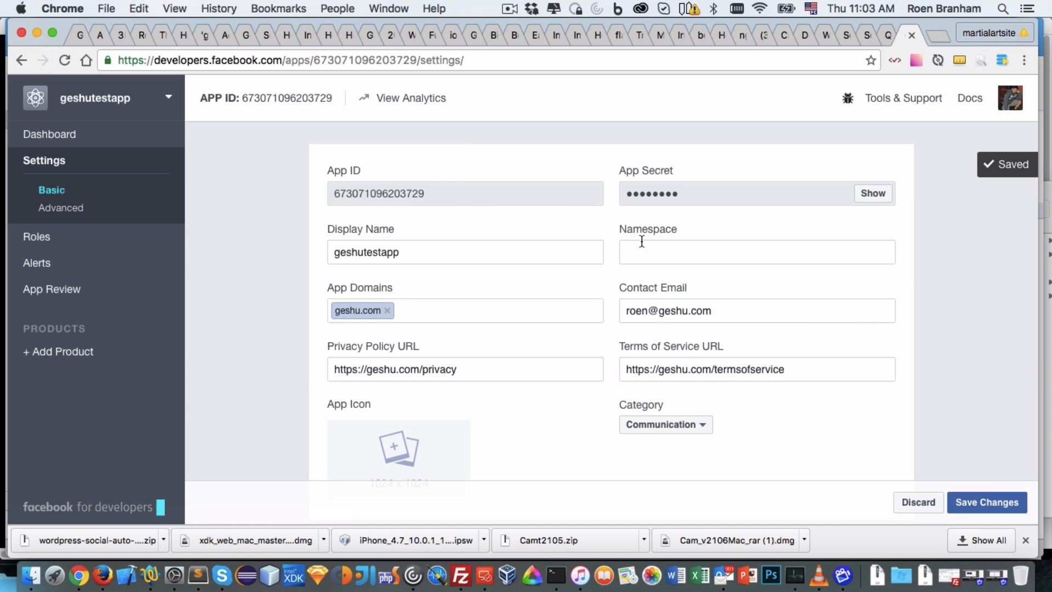
Copy the App ID from the Facebook app settings into the Social Auto Post plugin's Facebook App ID field.
double_click(354, 192)
key(super+c)
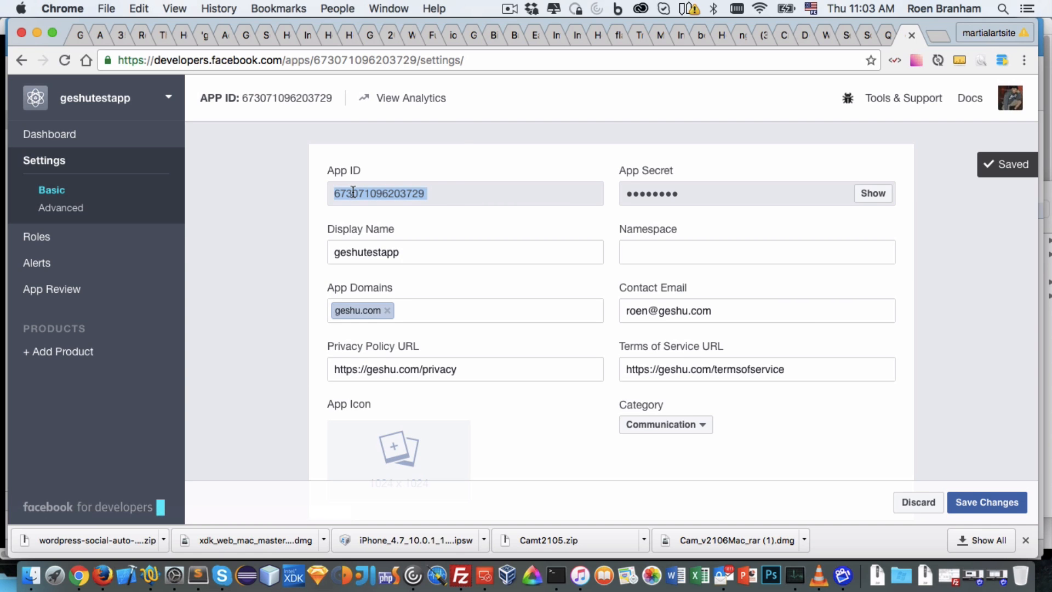
click(844, 38)
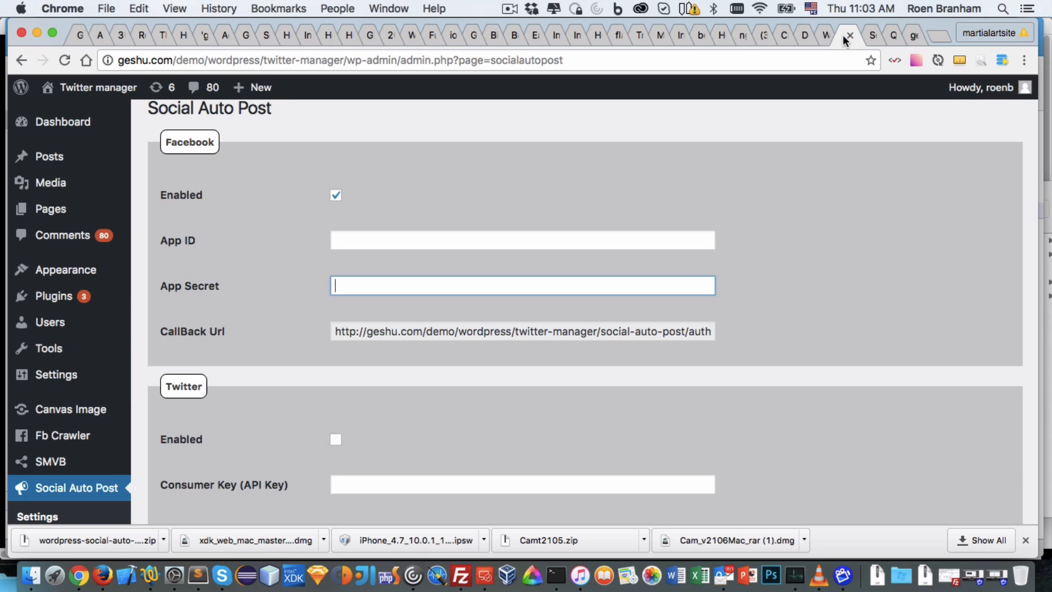
click(408, 239)
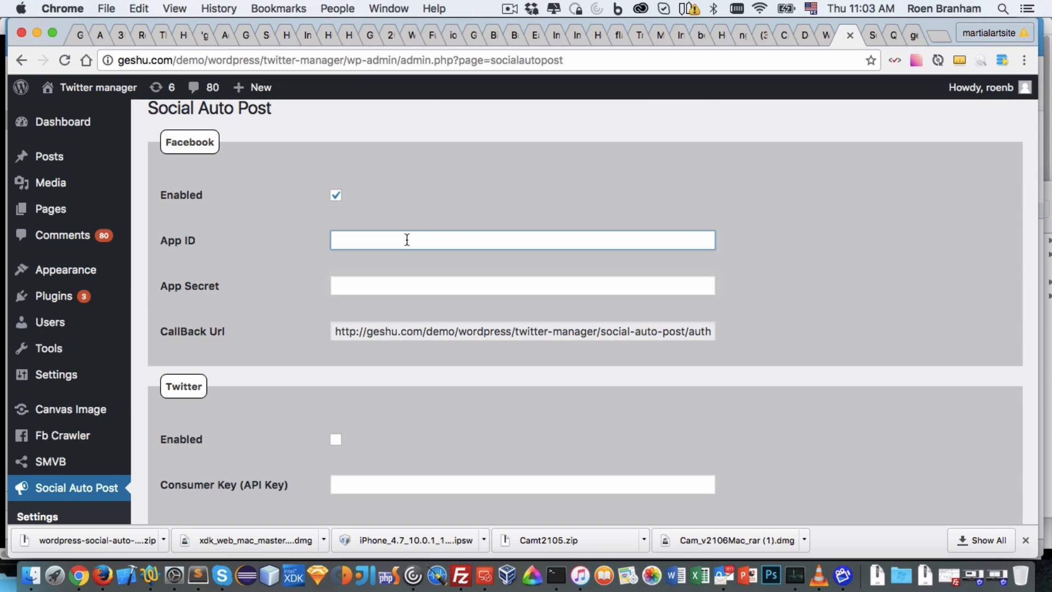
key(super+v)
key(Tab)
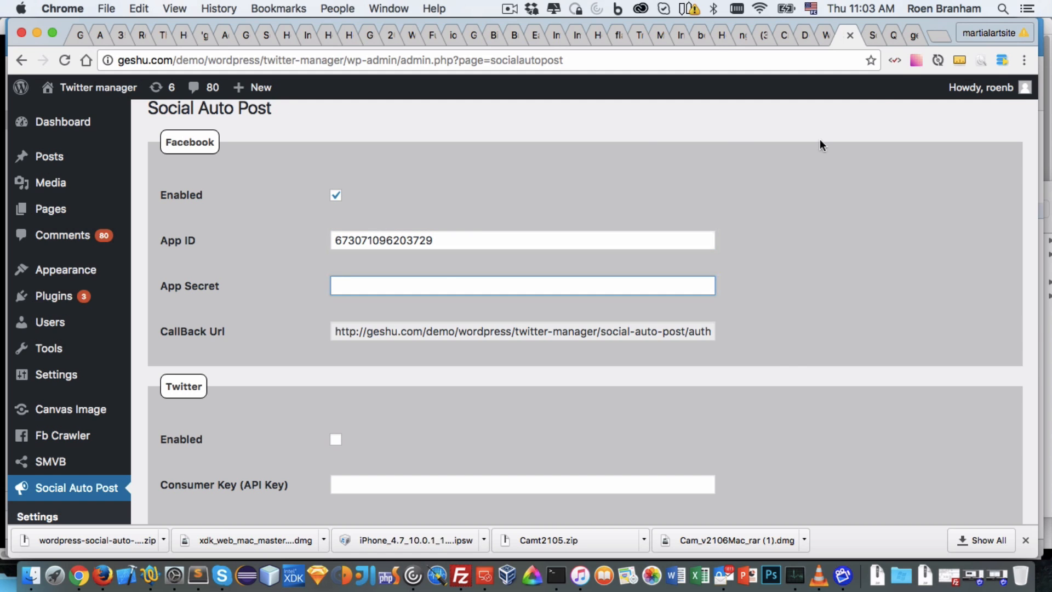
Reveal the App Secret in the Facebook app's basic settings and copy it.
click(914, 35)
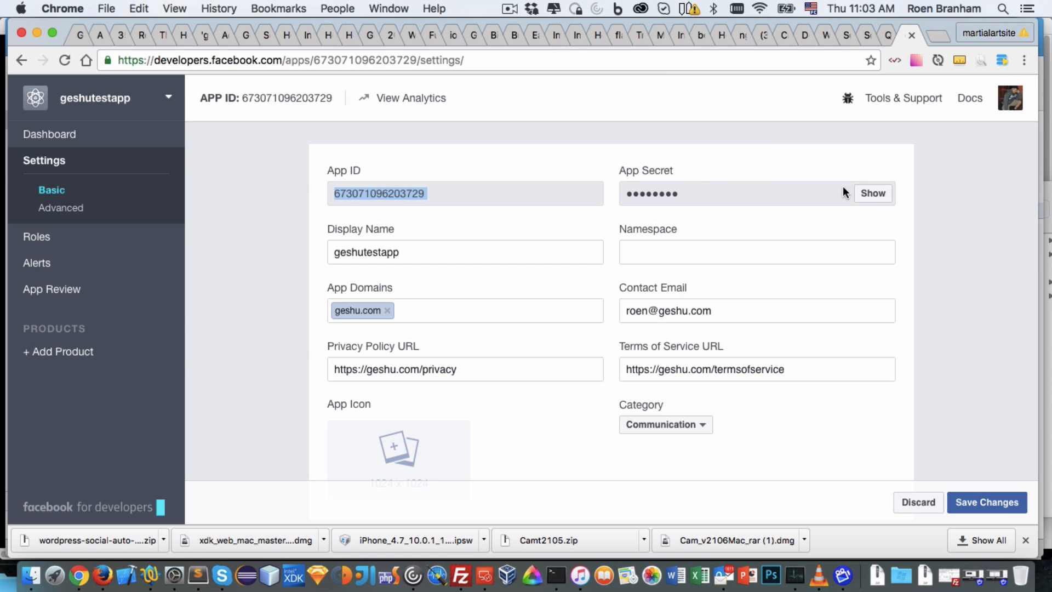
click(877, 194)
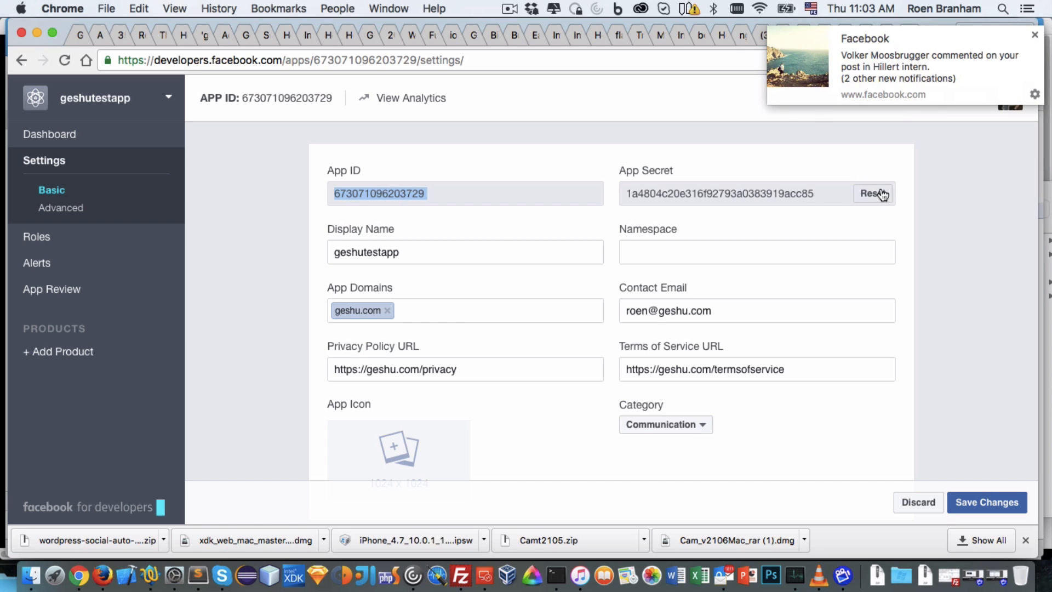
drag(823, 192, 623, 196)
key(super+c)
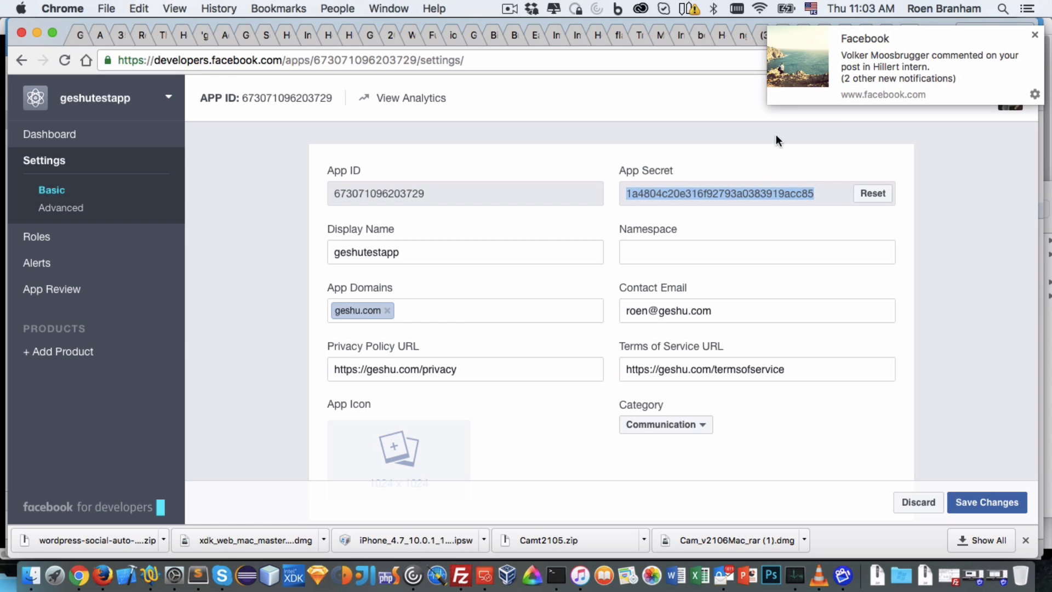
Paste the App Secret into the Facebook section of the Social Auto Post plugin settings and save the changes.
click(799, 36)
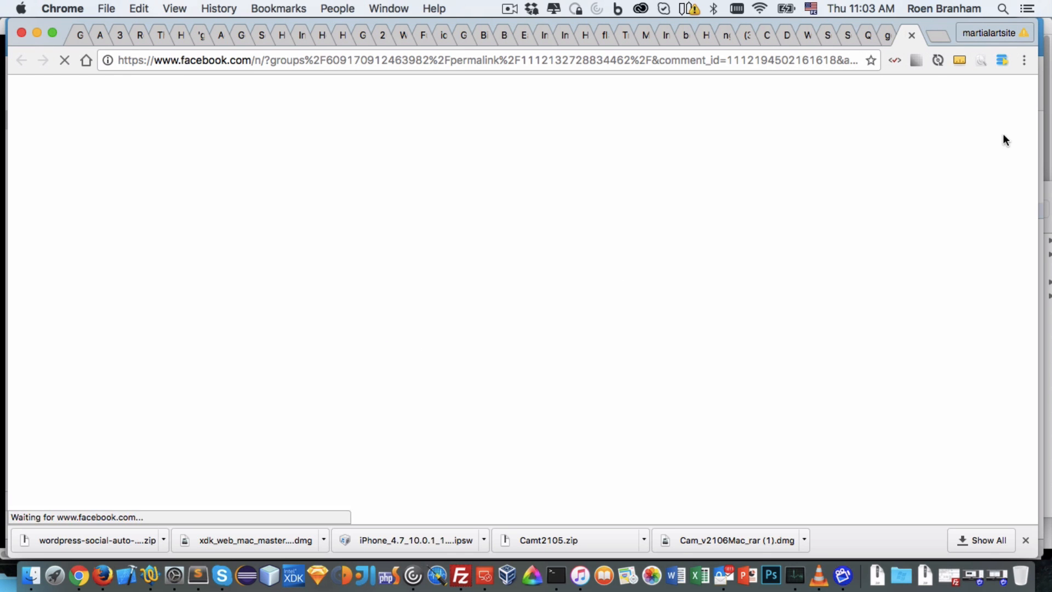
click(912, 35)
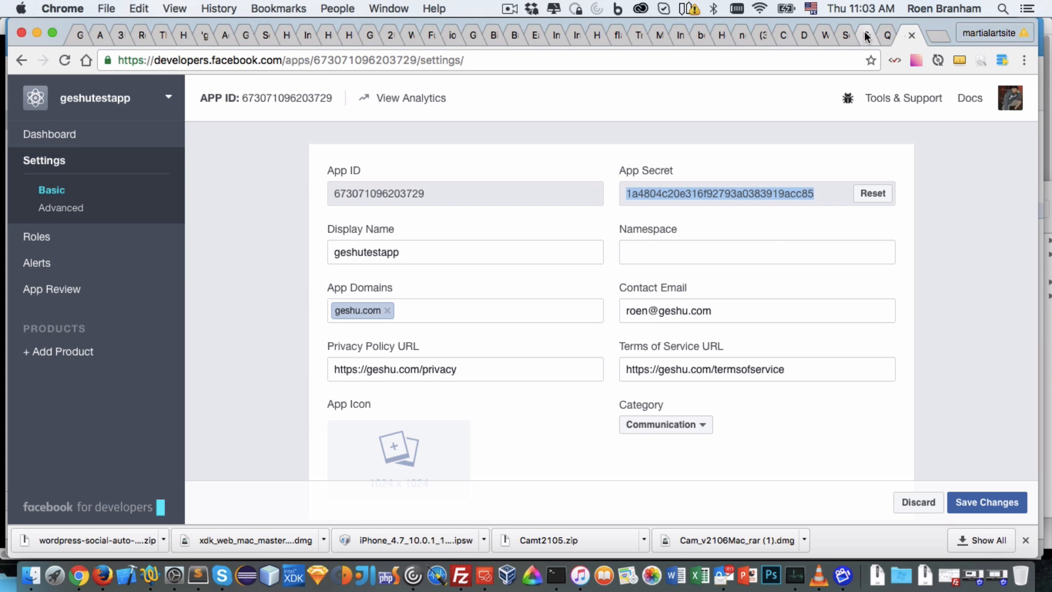
click(847, 36)
click(395, 287)
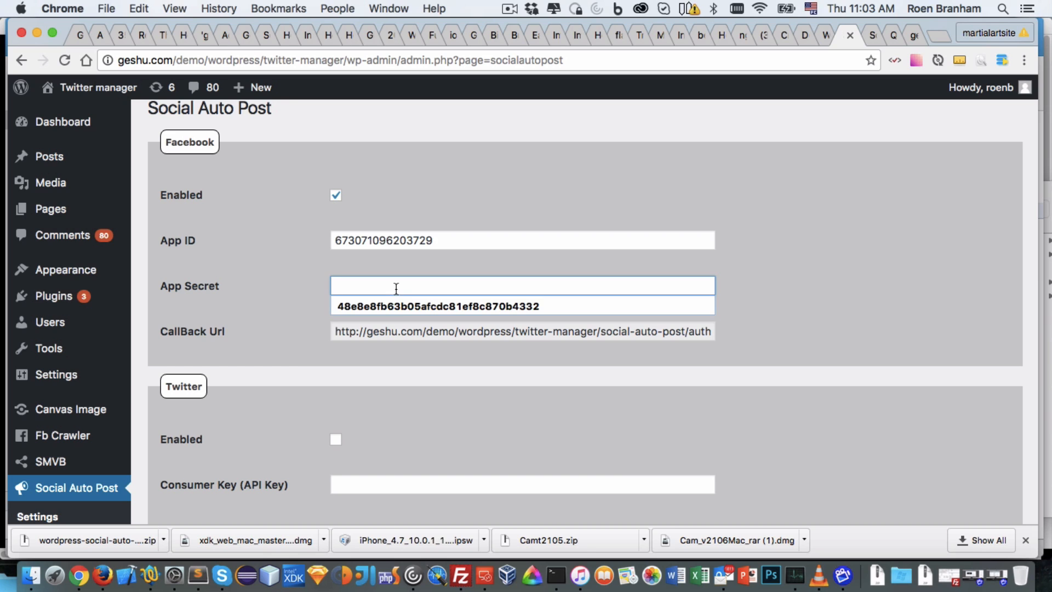
key(super+v)
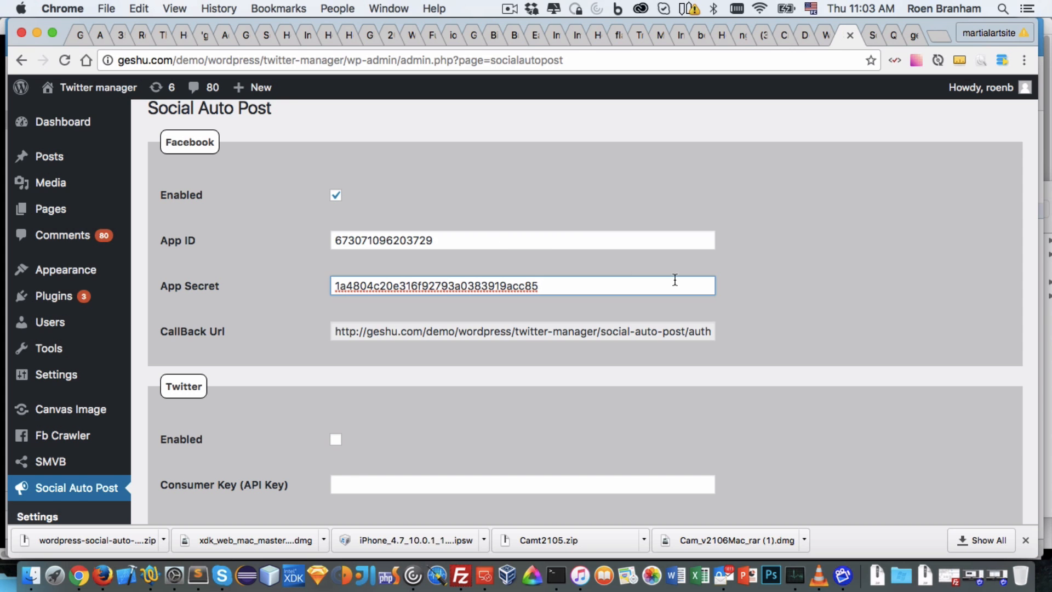
scroll(765, 234, down, 15)
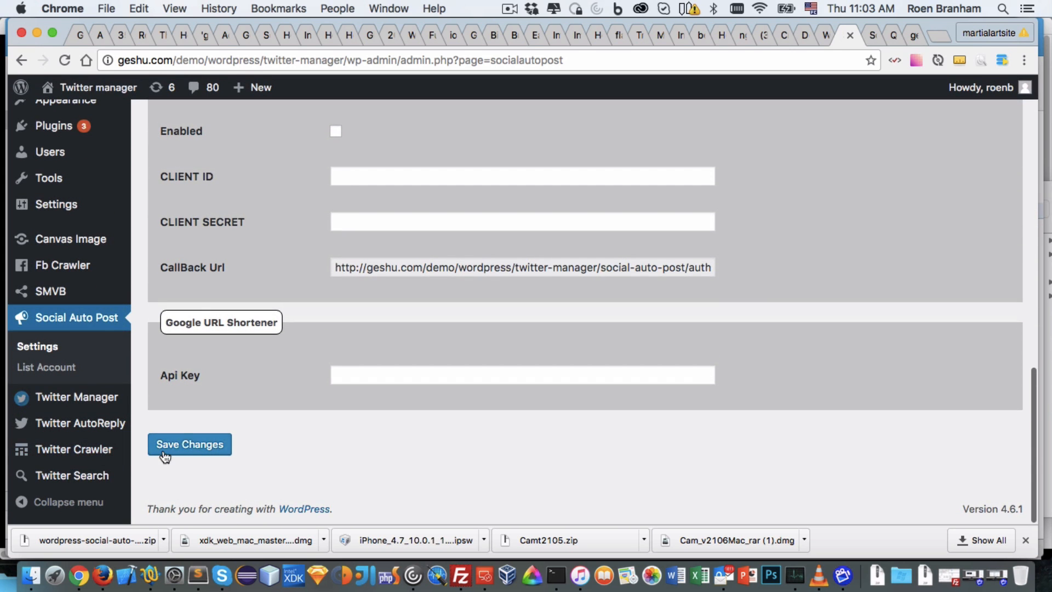
click(182, 443)
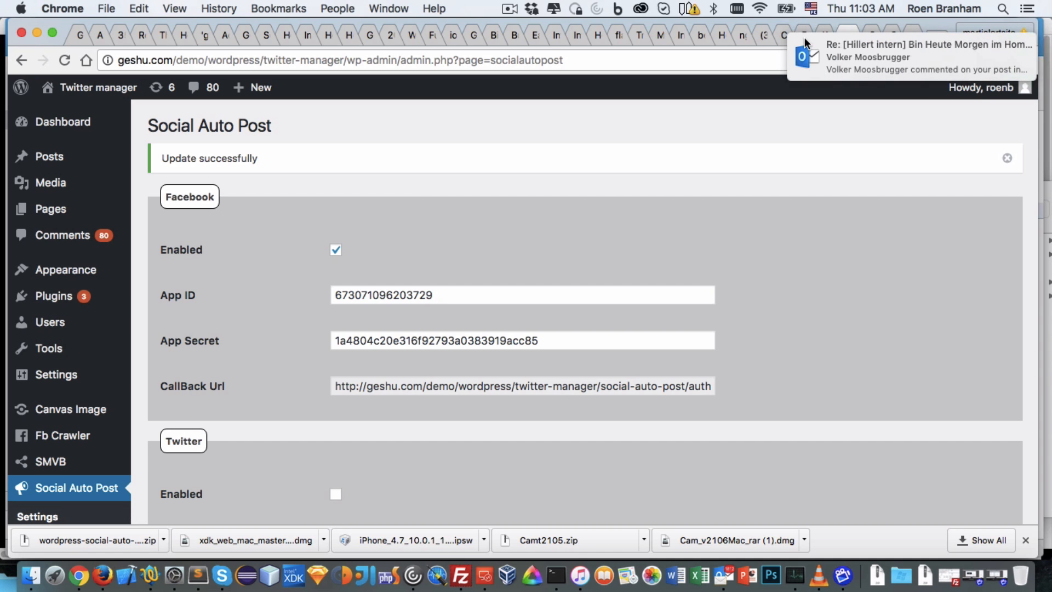
Add a new Facebook account in the plugin's account list, approving geshutestapp's profile access and posting with Friends visibility.
scroll(61, 511, down, 1)
click(74, 511)
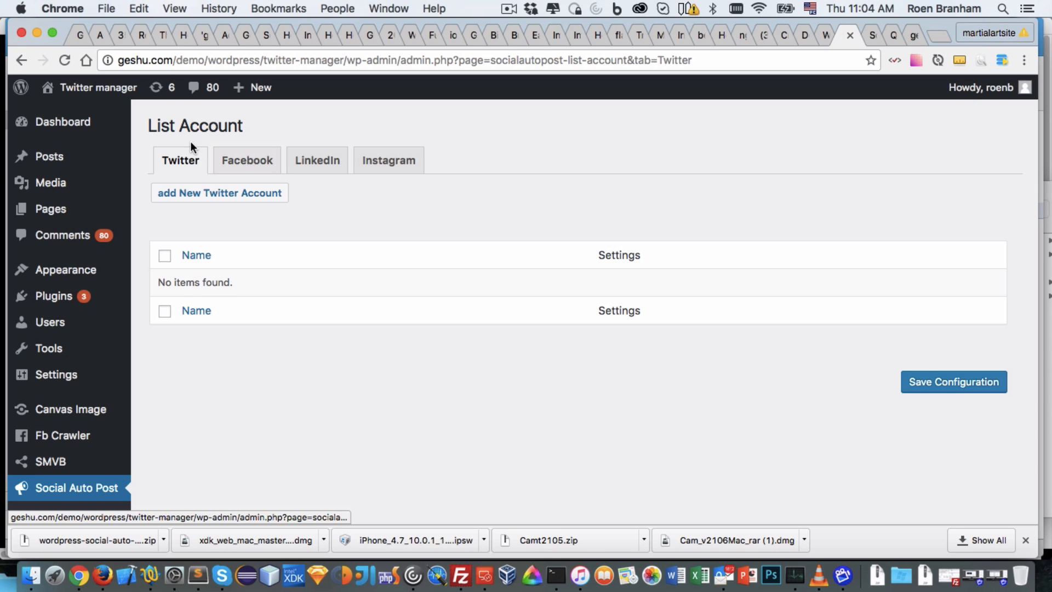
click(264, 163)
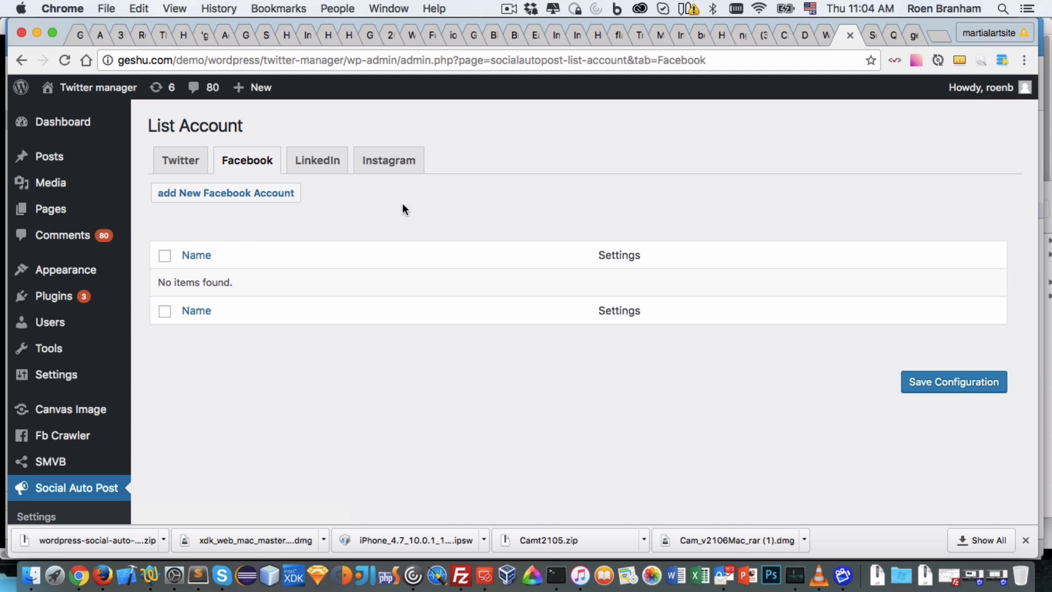
click(217, 194)
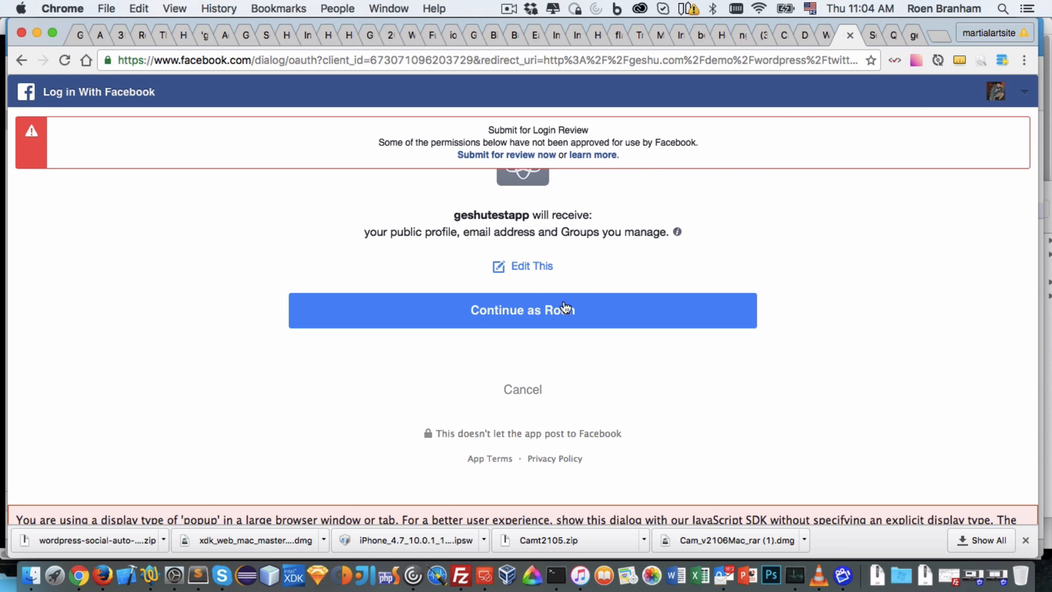
click(536, 315)
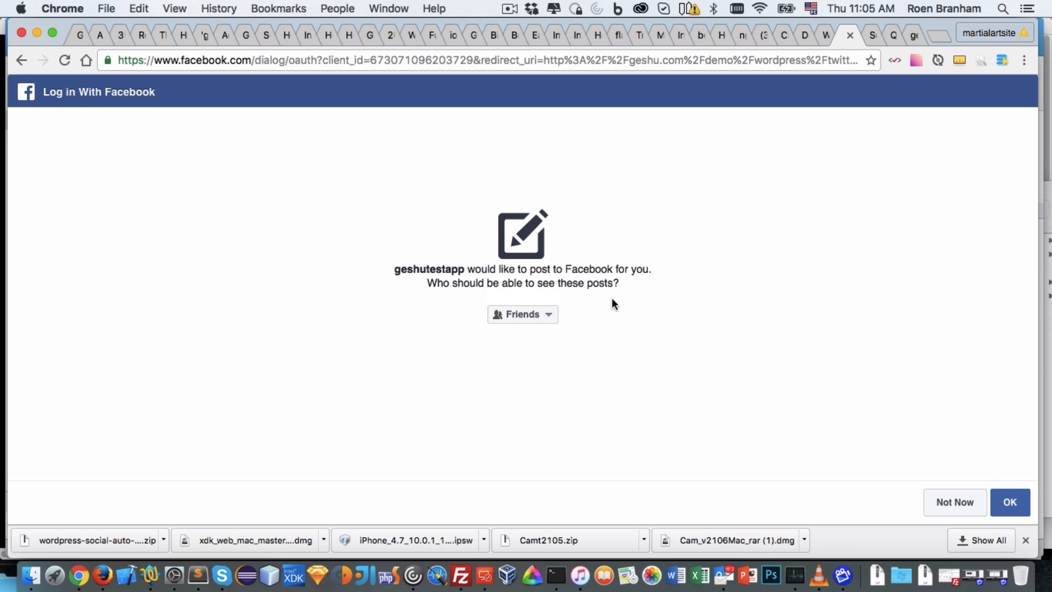
click(1006, 502)
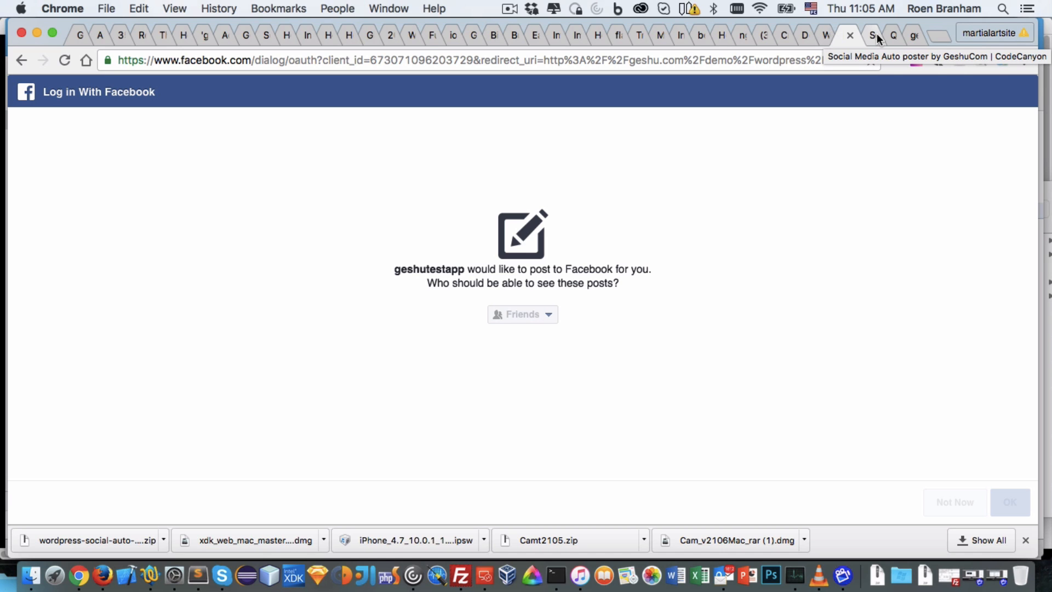
Check the website's Site URL in the Facebook app settings and approve geshutestapp's request to manage and publish as Pages.
click(914, 35)
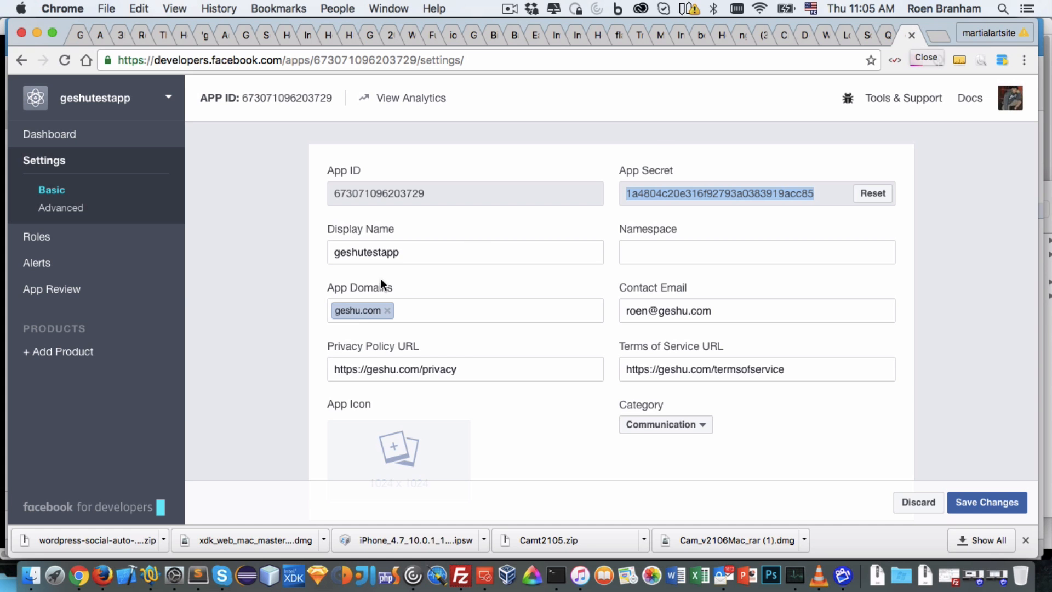
scroll(510, 255, down, 5)
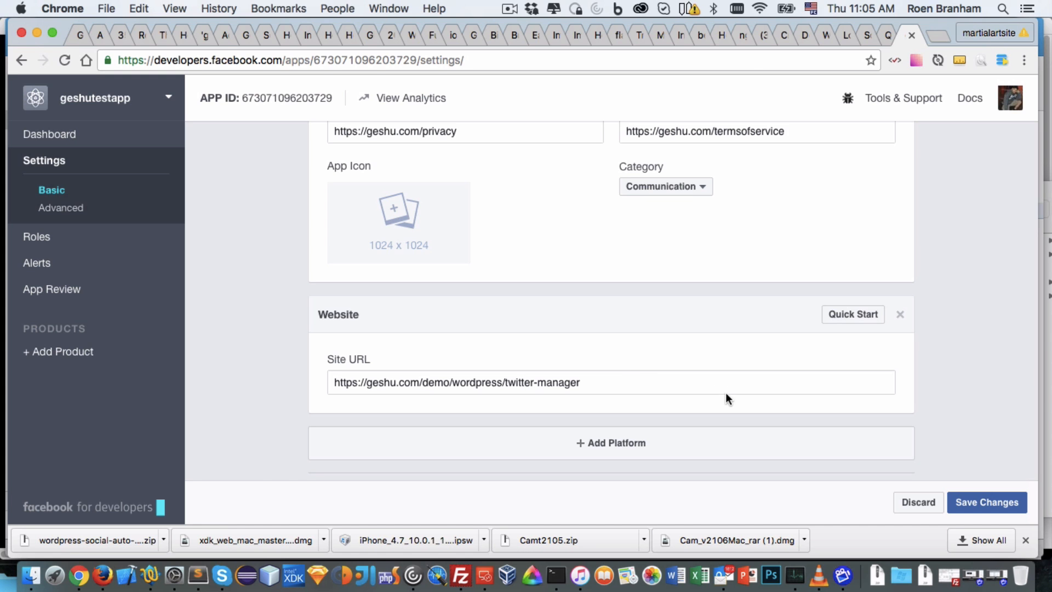
click(864, 37)
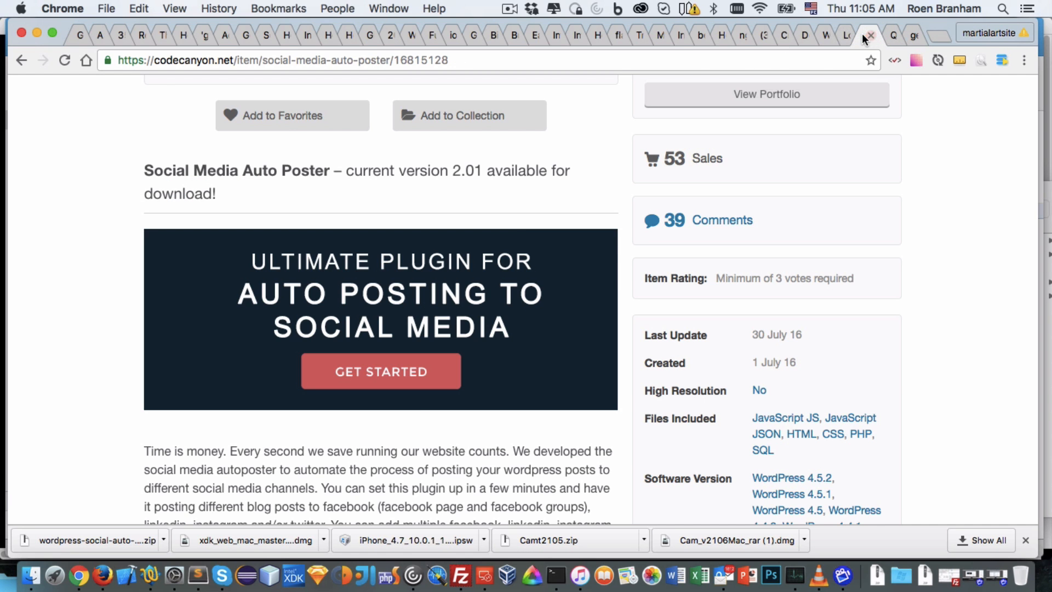
click(845, 36)
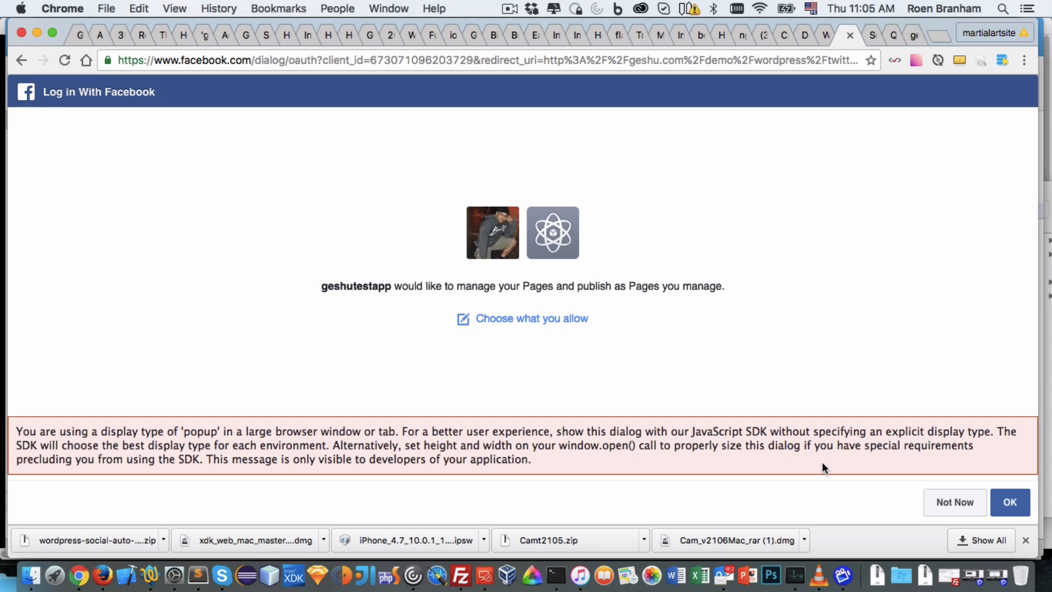
click(1010, 513)
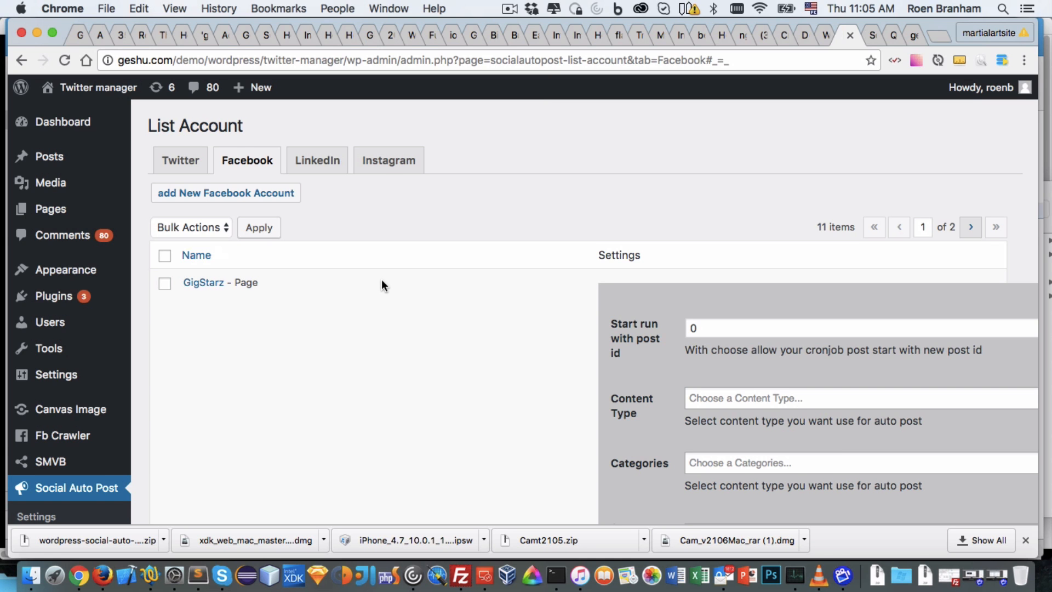
Examine the imported Facebook pages and their auto-post settings in the plugin's account list.
scroll(382, 286, down, 5)
scroll(382, 286, down, 3)
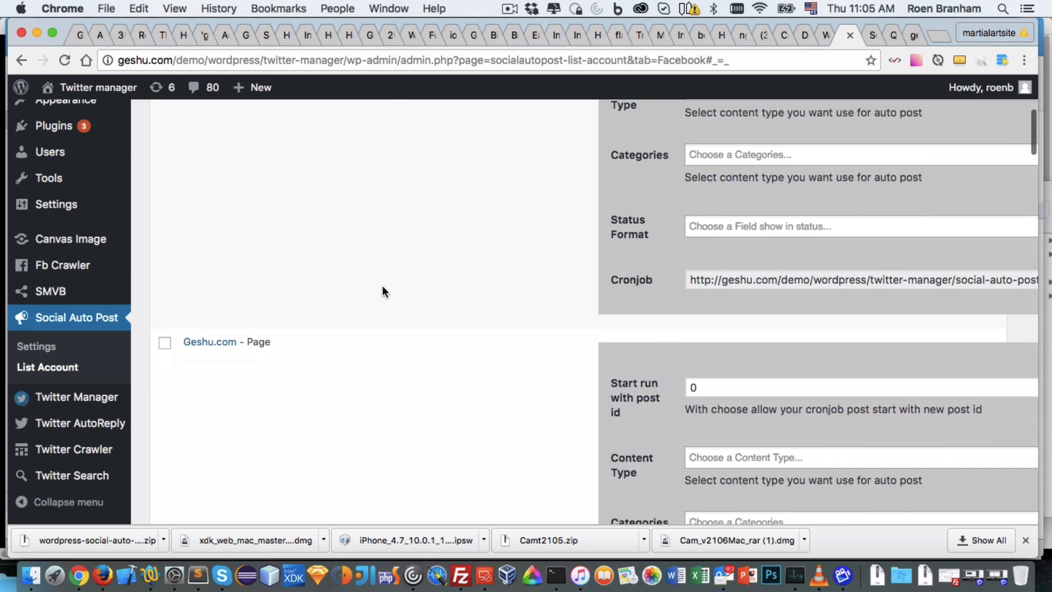
scroll(282, 282, up, 8)
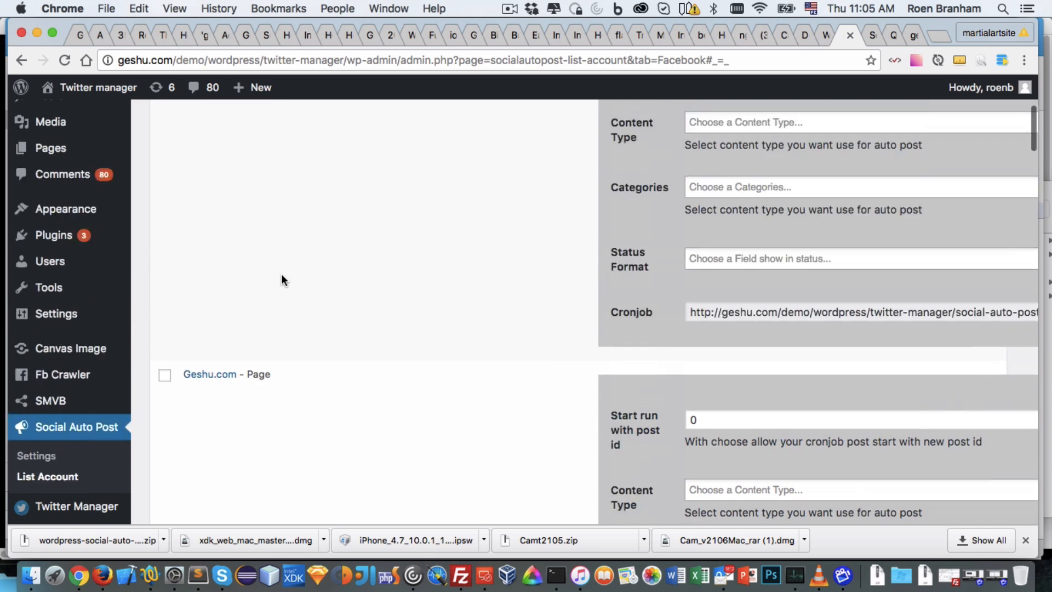
scroll(282, 288, down, 4)
scroll(281, 287, down, 4)
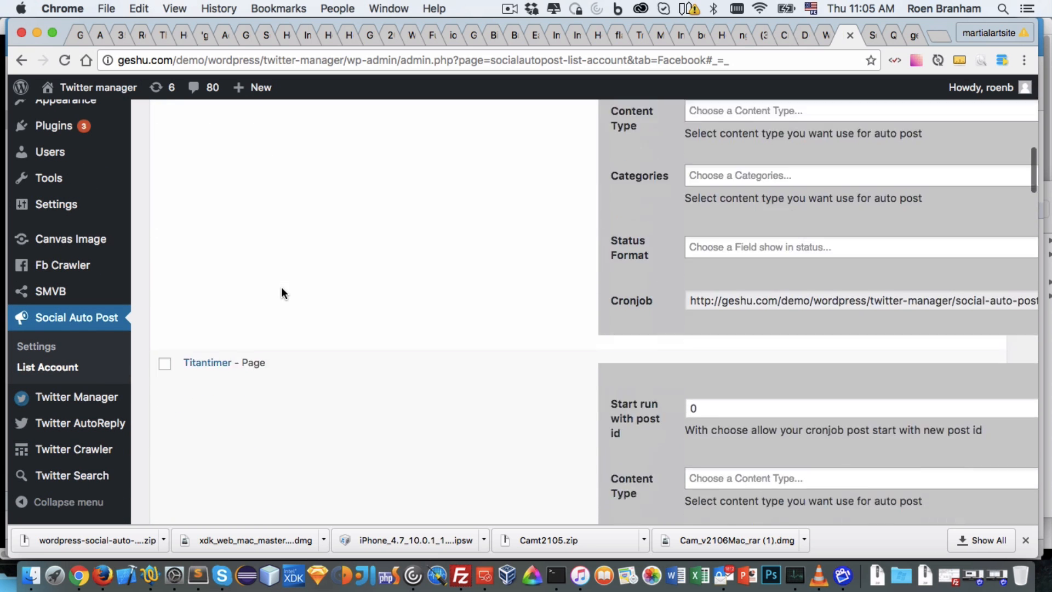
scroll(281, 287, down, 5)
scroll(281, 289, down, 10)
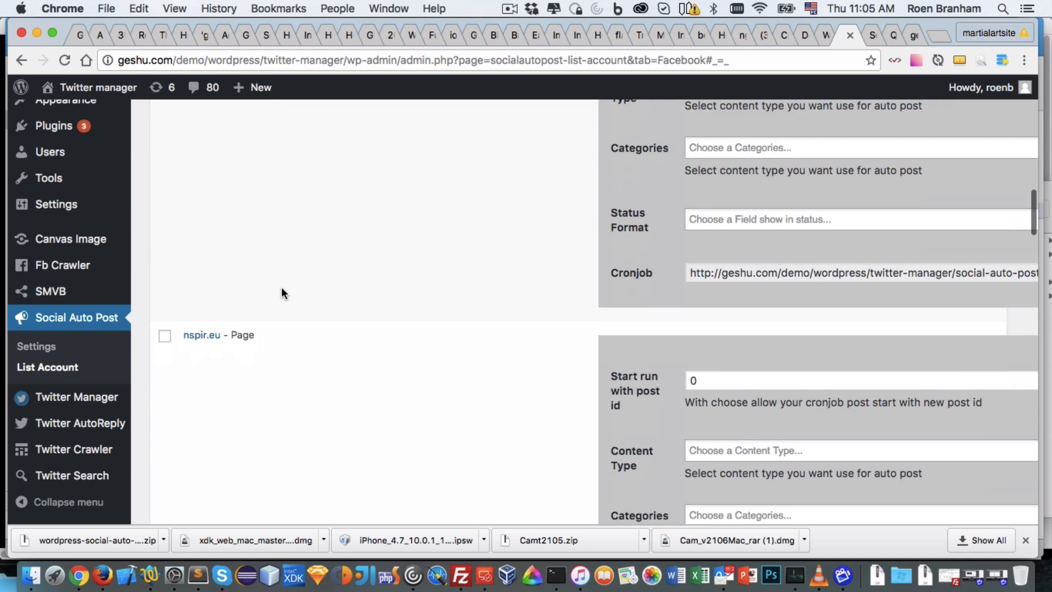
scroll(281, 289, down, 10)
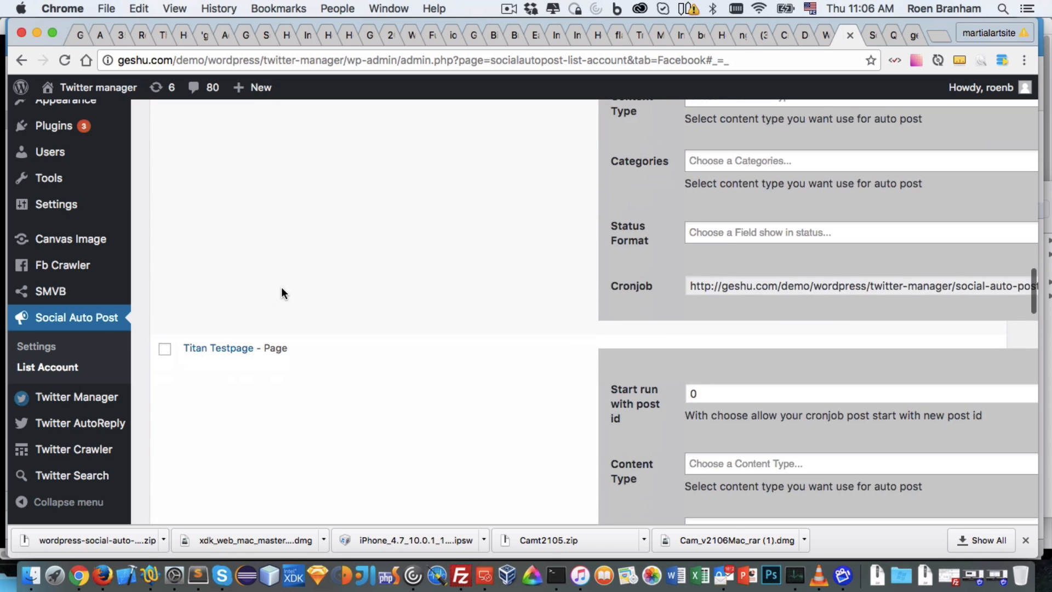
scroll(281, 287, down, 10)
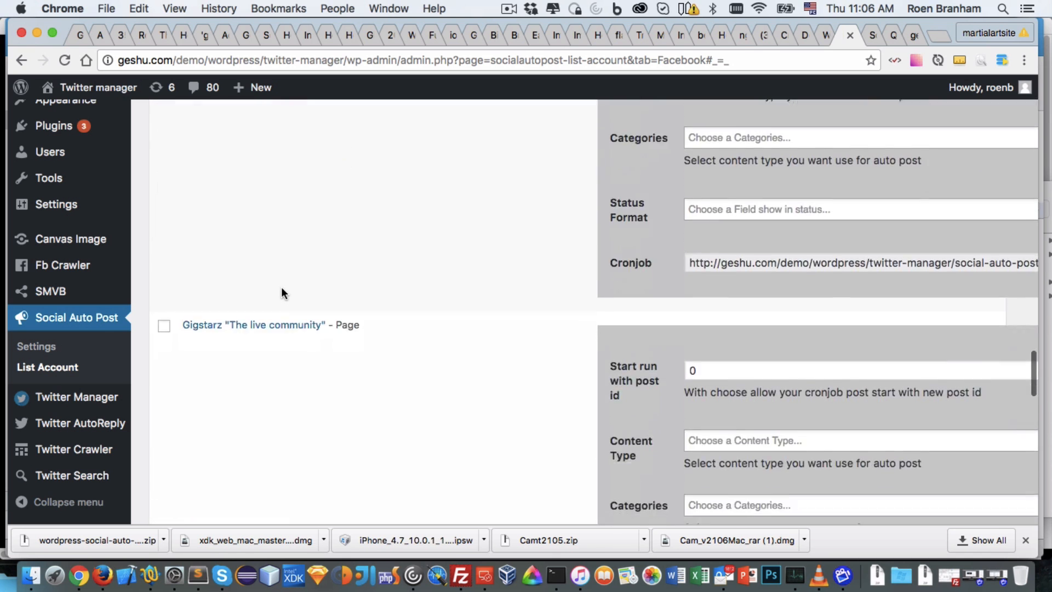
scroll(281, 287, up, 20)
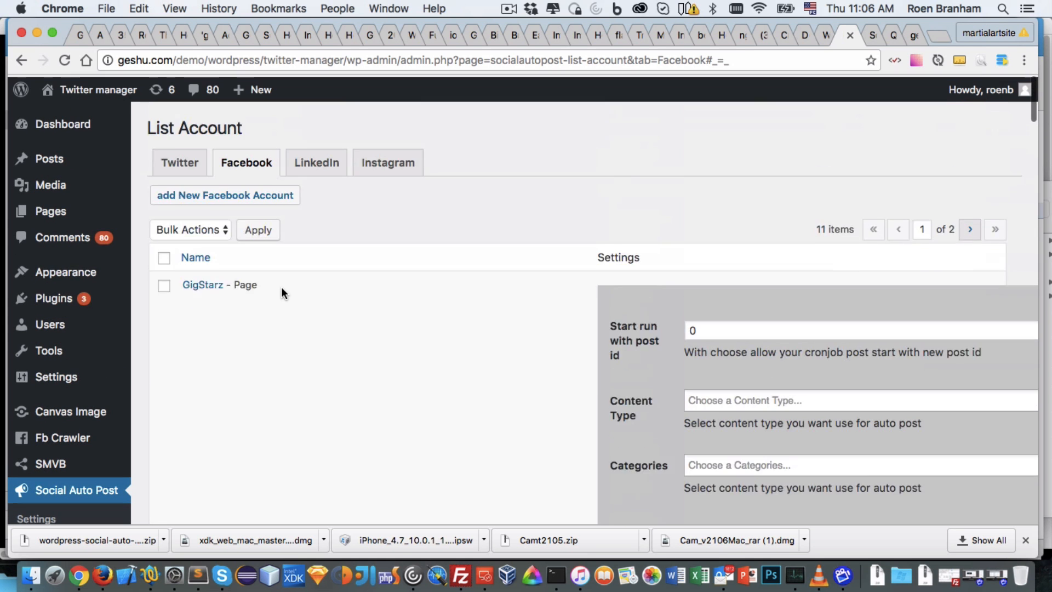
Set the GigStarz page's content type to post and its category to News.
scroll(500, 310, down, 3)
scroll(500, 311, down, 1)
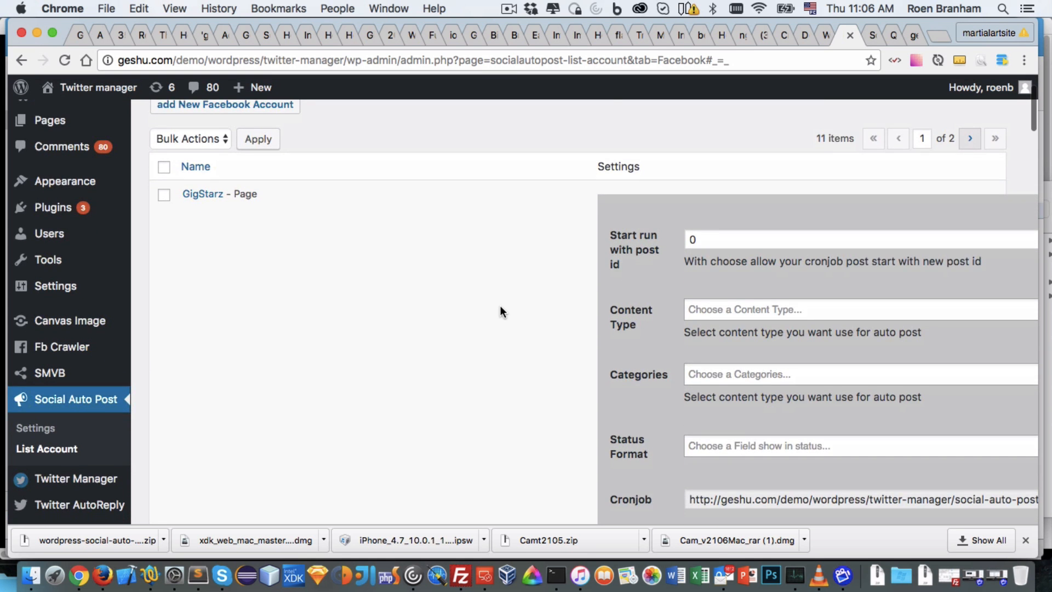
scroll(498, 308, right, 2)
click(748, 312)
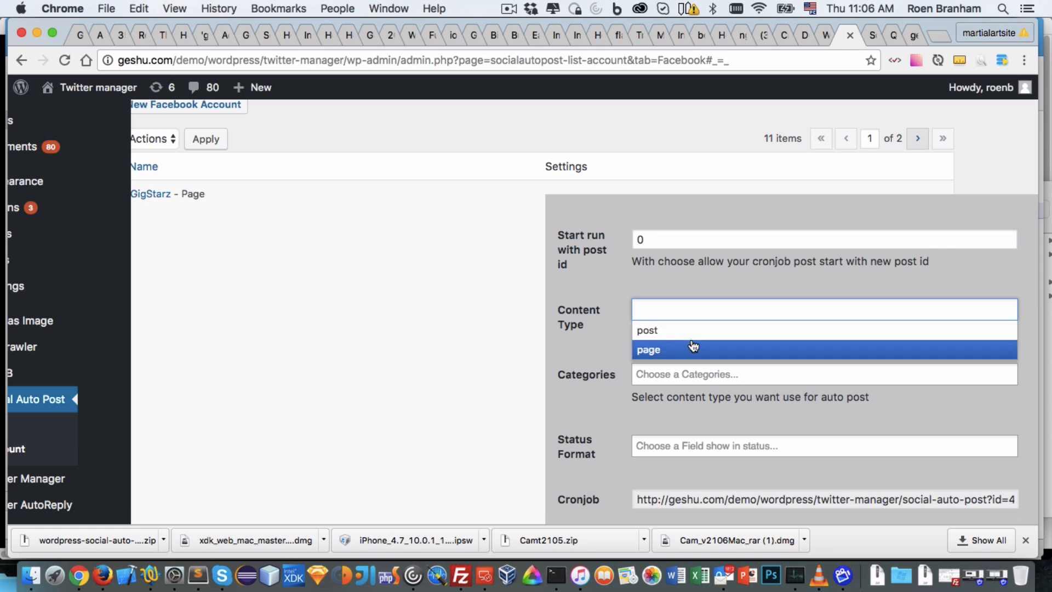
click(659, 333)
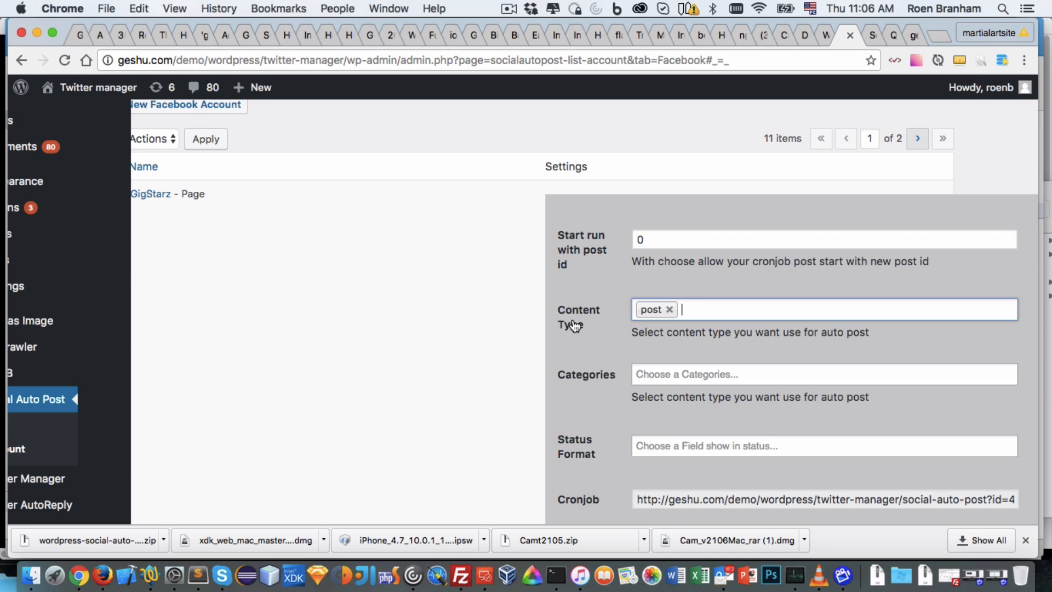
click(697, 376)
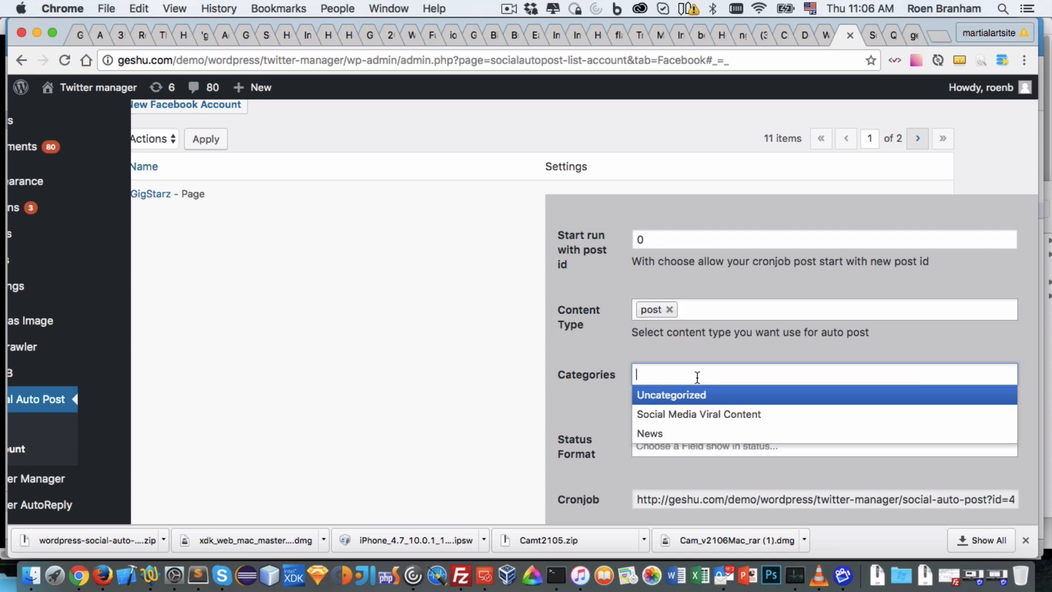
click(664, 433)
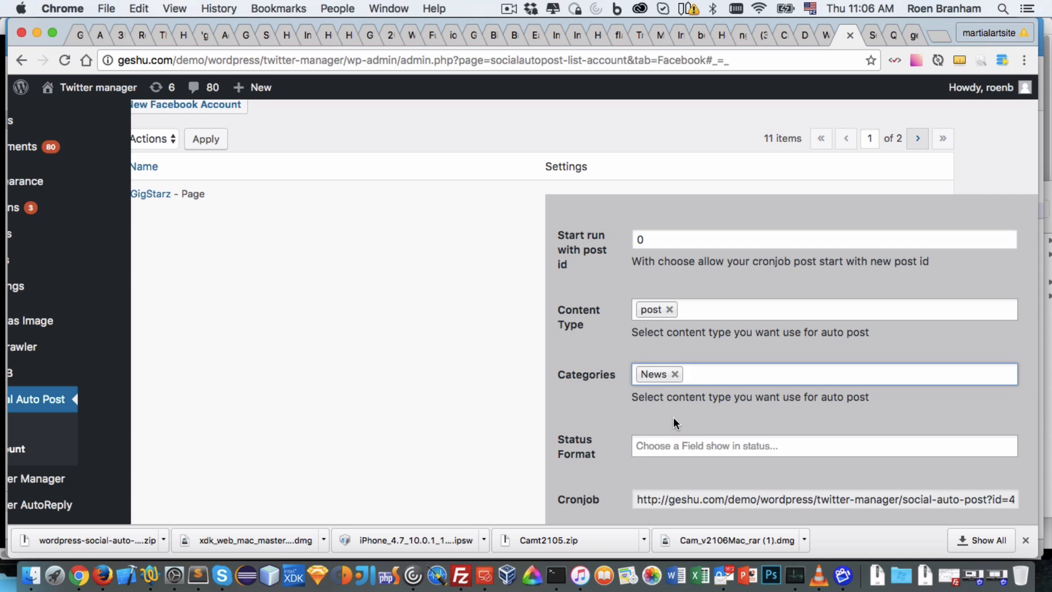
Add Permalink and Attachment Image to the GigStarz page's status format.
scroll(603, 433, down, 1)
click(668, 416)
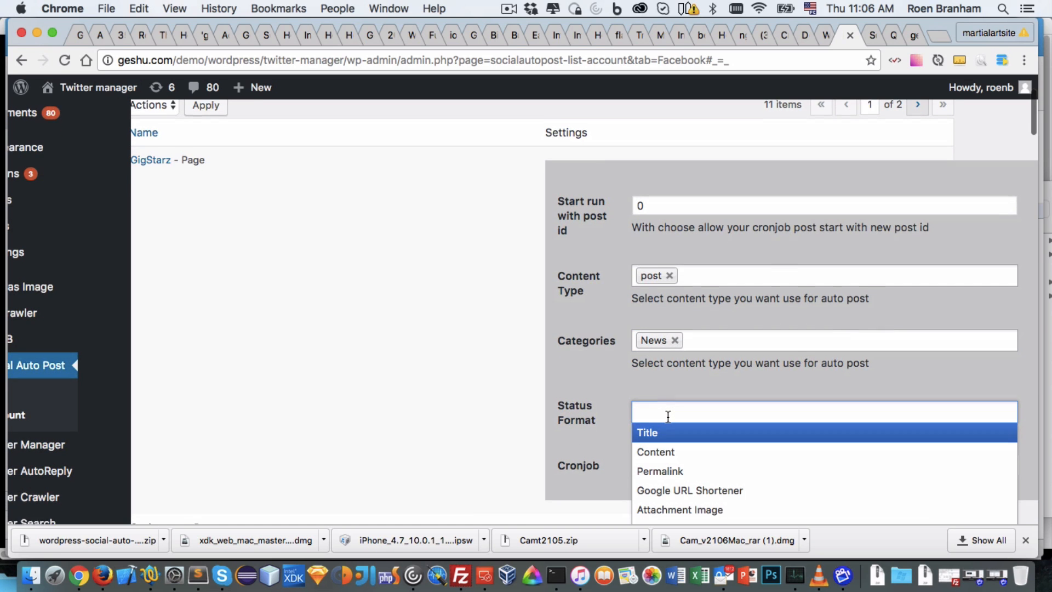
scroll(666, 419, down, 1)
scroll(598, 420, down, 3)
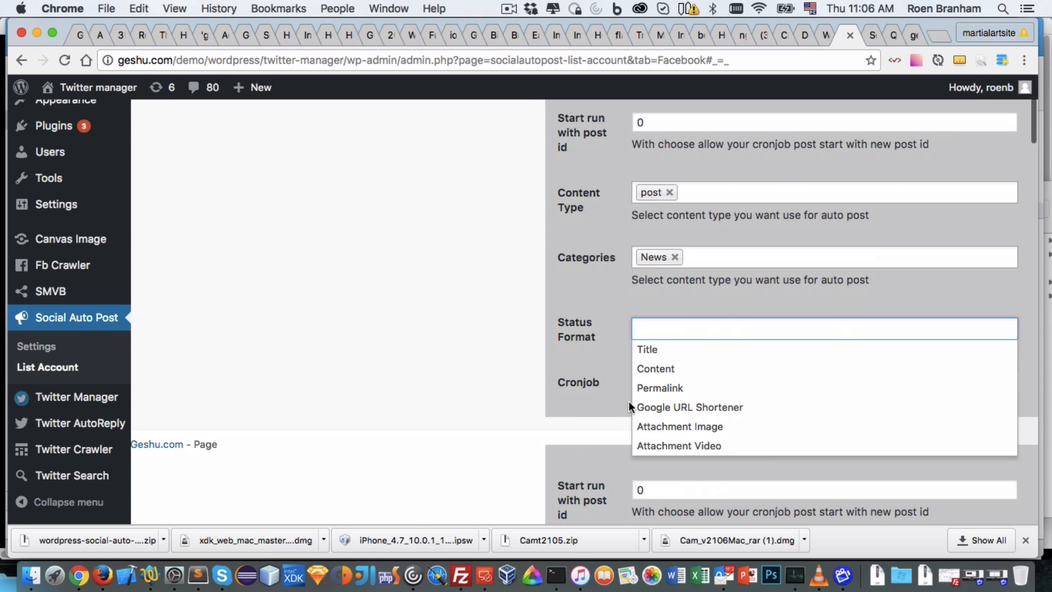
click(660, 387)
click(751, 330)
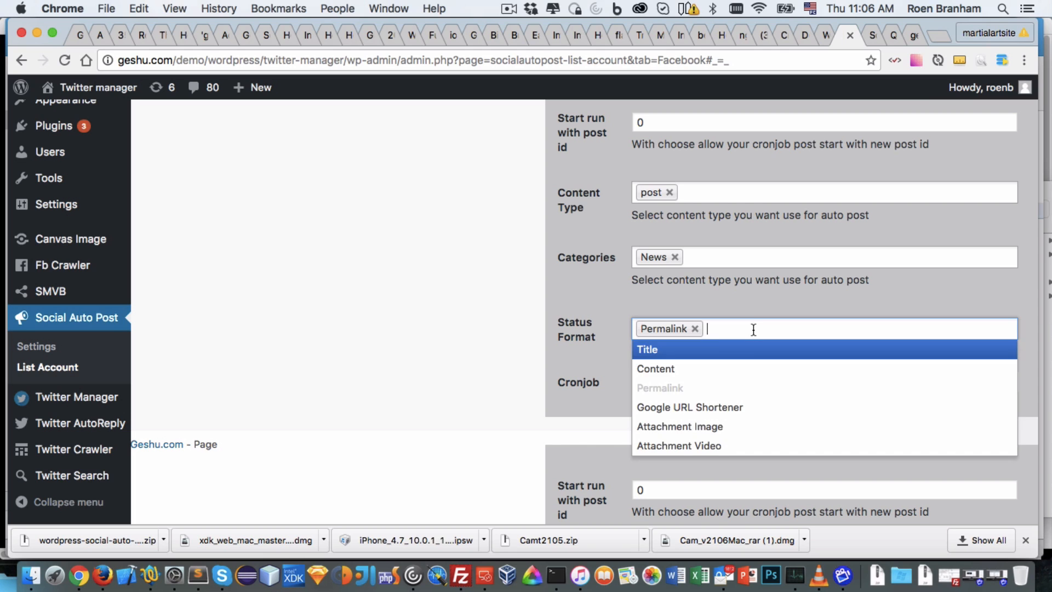
click(689, 433)
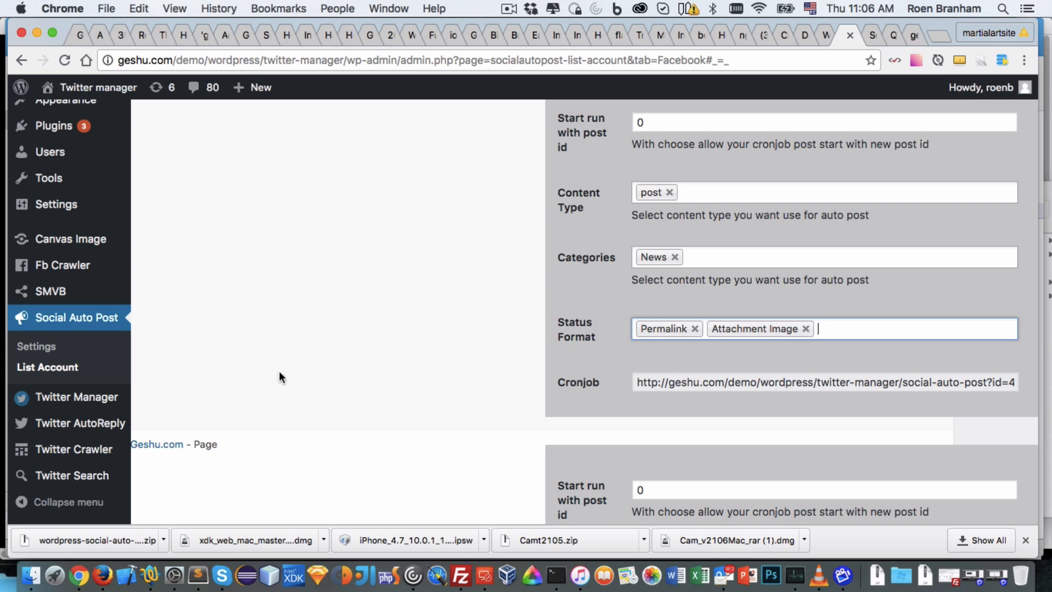
Select the Cronjob URL in the GigStarz page's auto-post settings.
triple_click(657, 380)
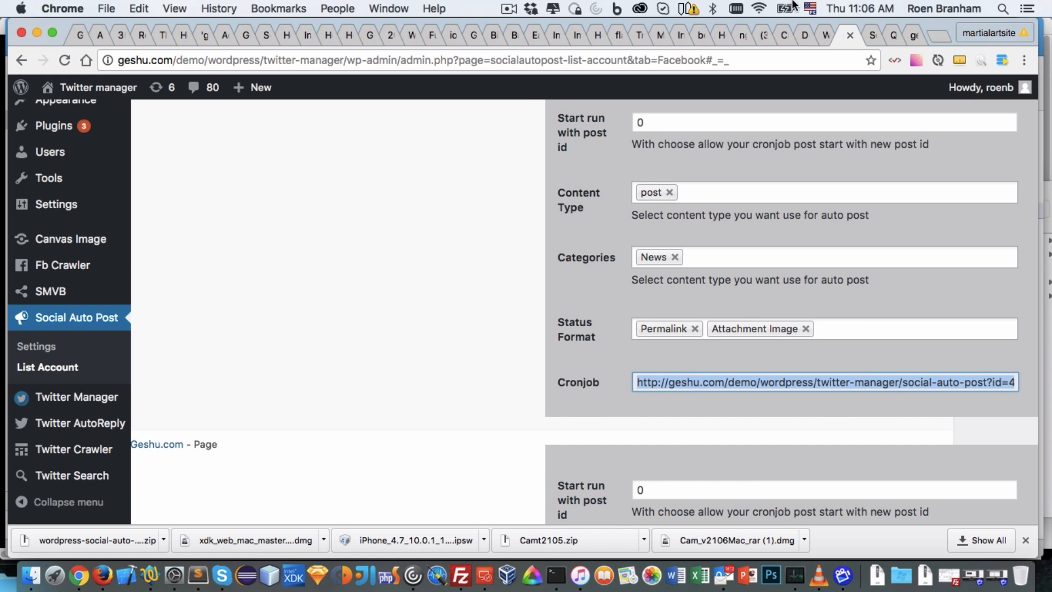
click(867, 35)
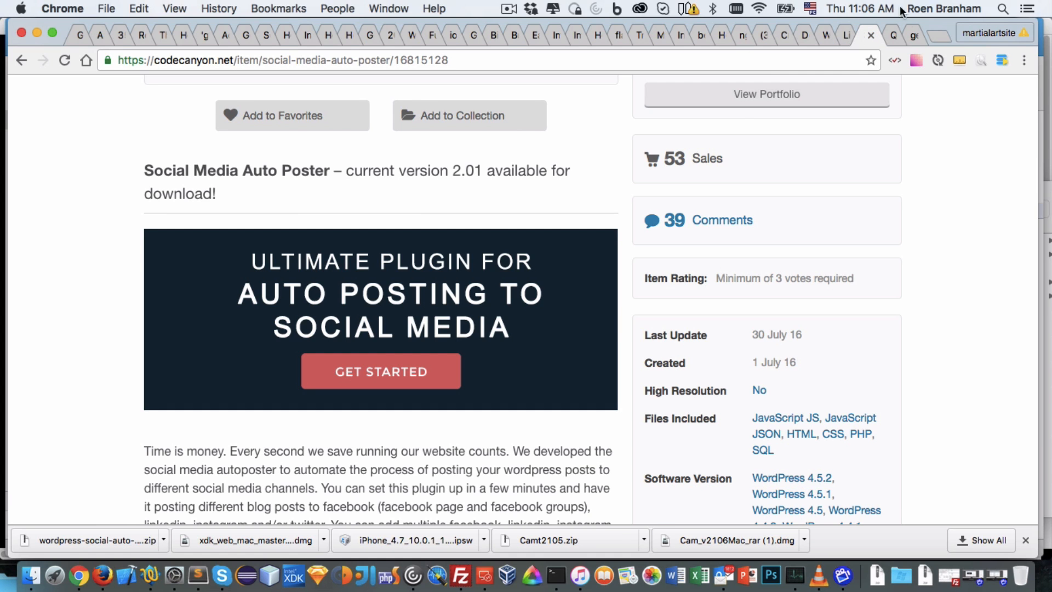
click(901, 39)
click(840, 39)
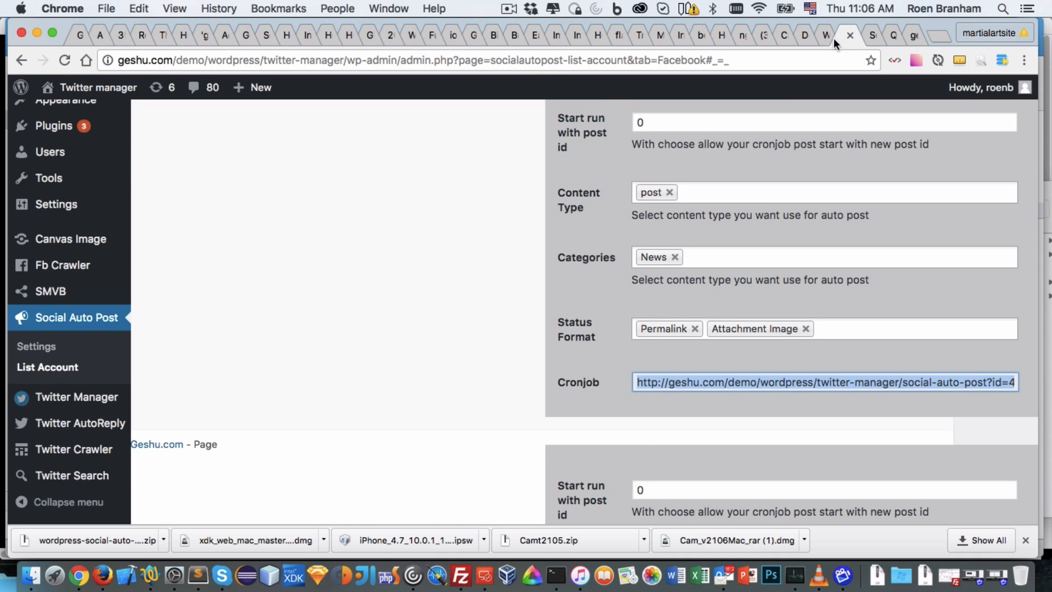
Find the cronjob section in the plugin documentation and read its cron-job.org instructions for signing up and creating a cronjob.
click(825, 38)
scroll(371, 294, down, 15)
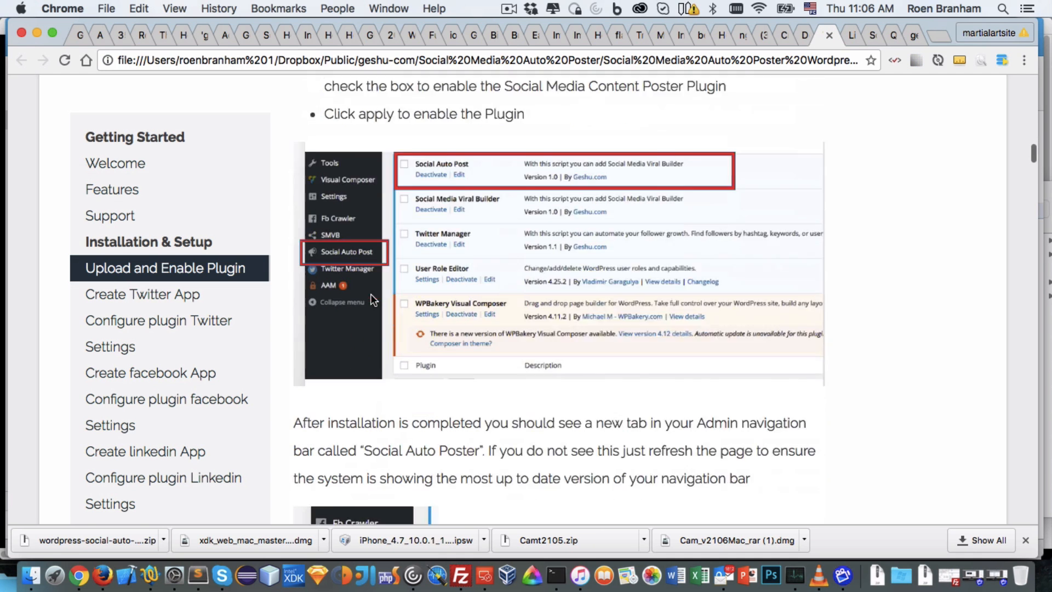
click(188, 453)
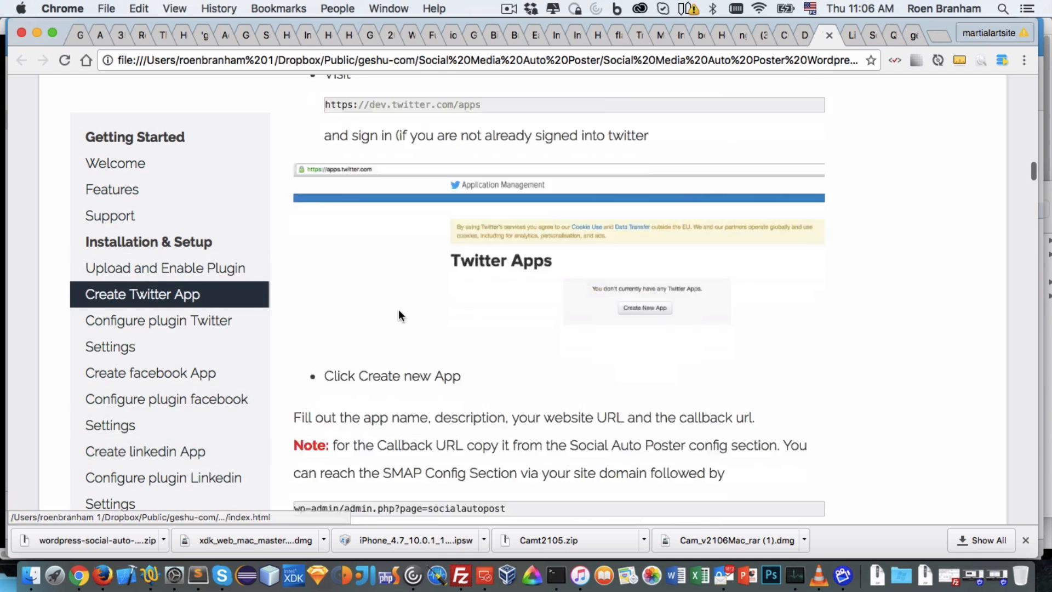
scroll(405, 347, down, 20)
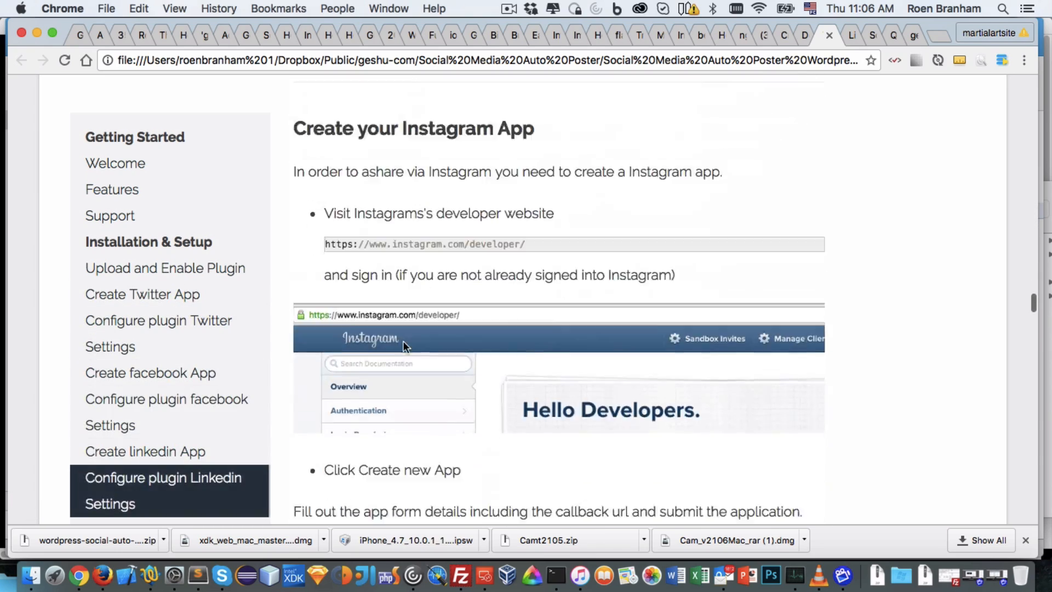
scroll(404, 345, down, 20)
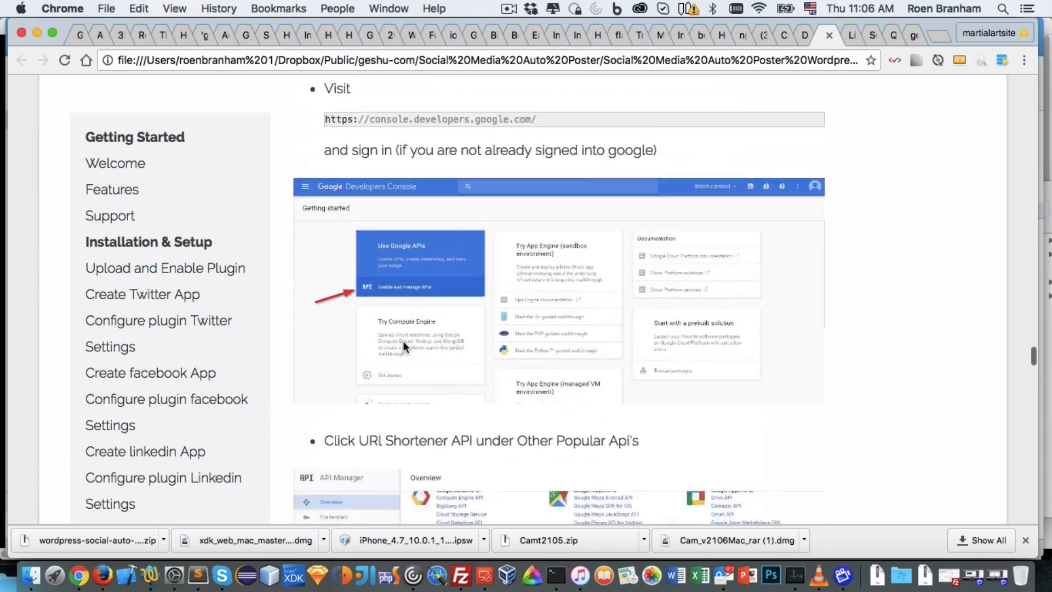
scroll(403, 341, down, 20)
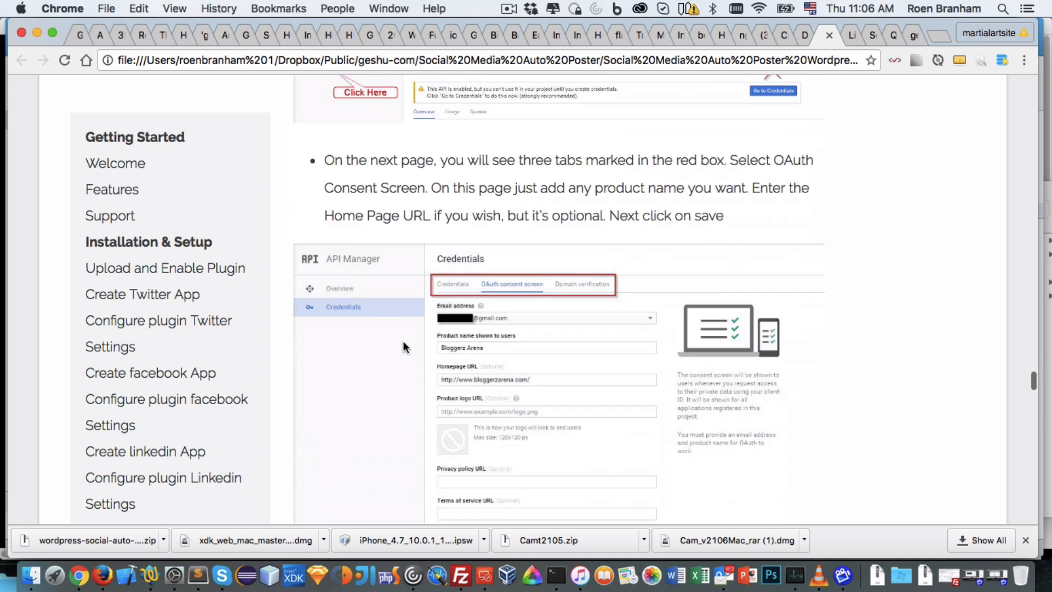
scroll(403, 341, down, 20)
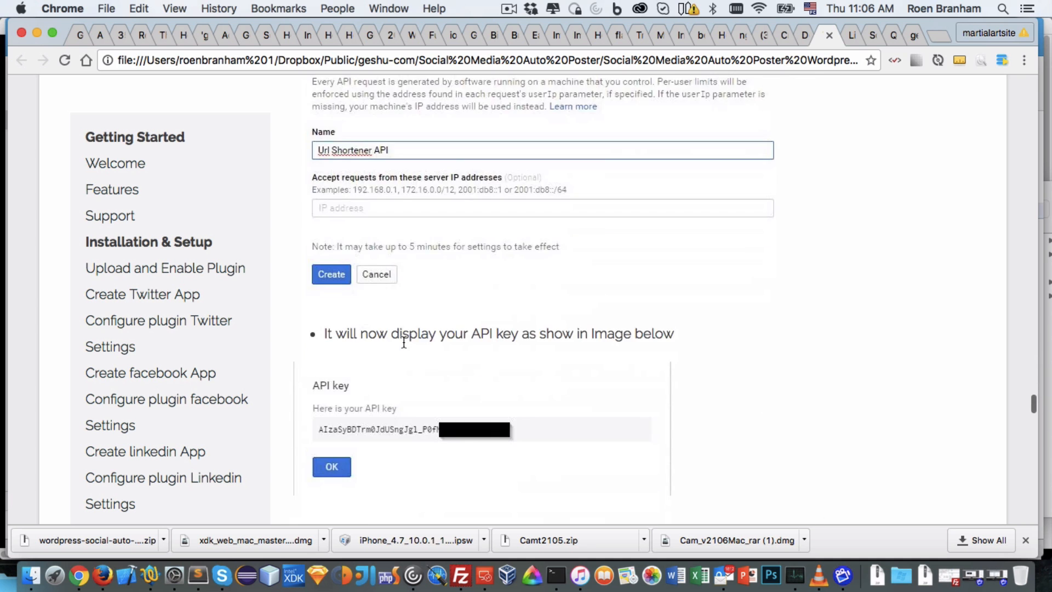
scroll(403, 347, down, 20)
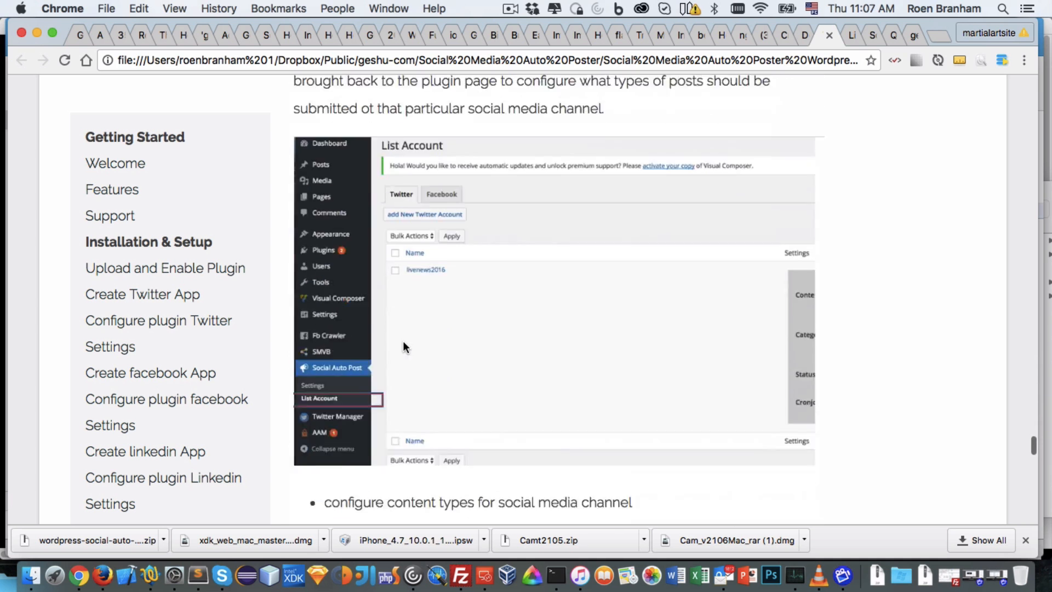
scroll(403, 347, down, 20)
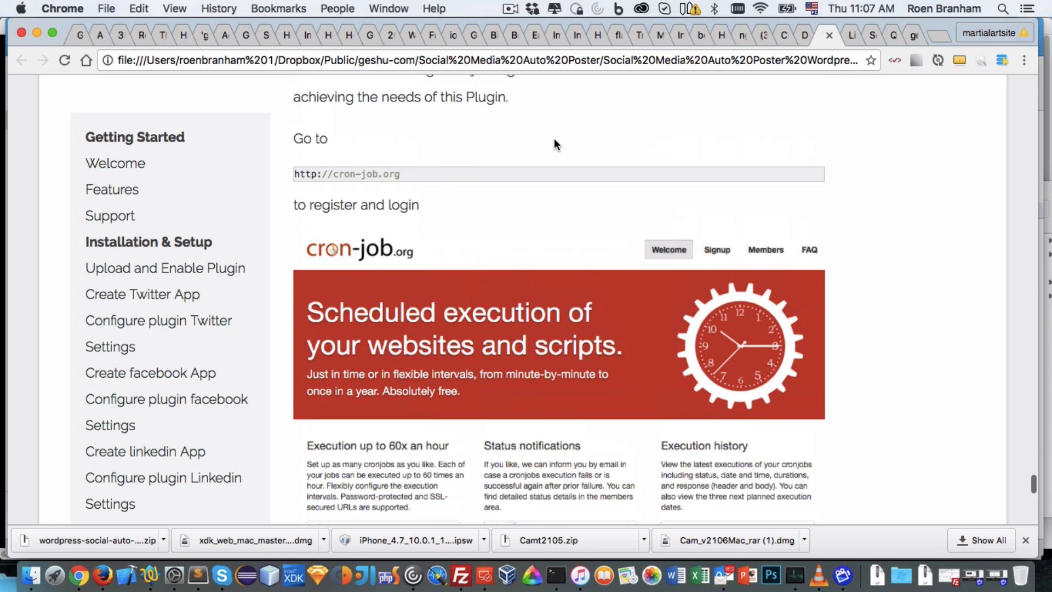
scroll(554, 139, down, 1)
scroll(555, 140, down, 10)
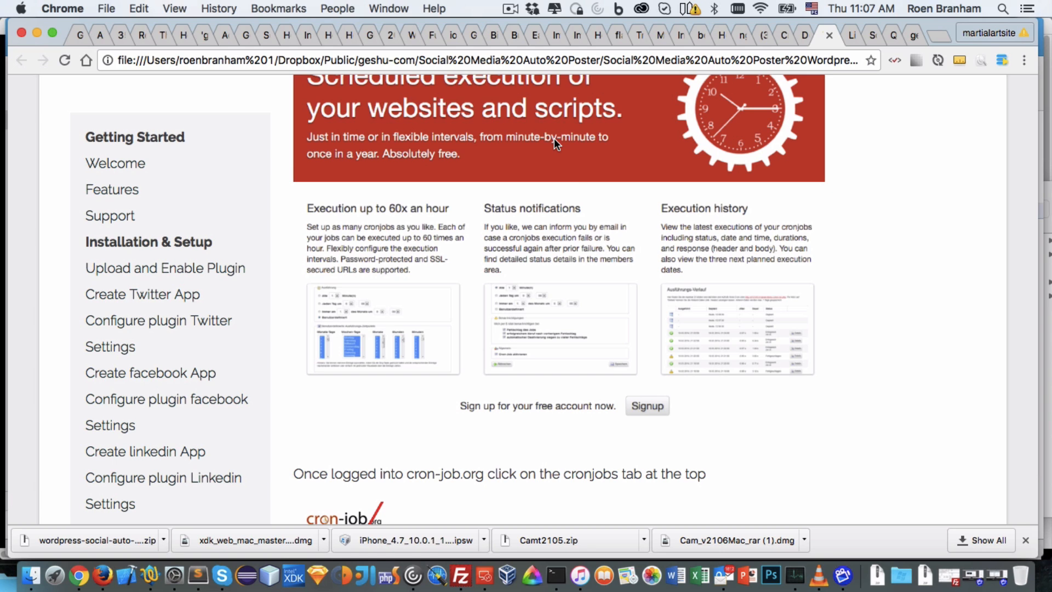
scroll(871, 266, up, 3)
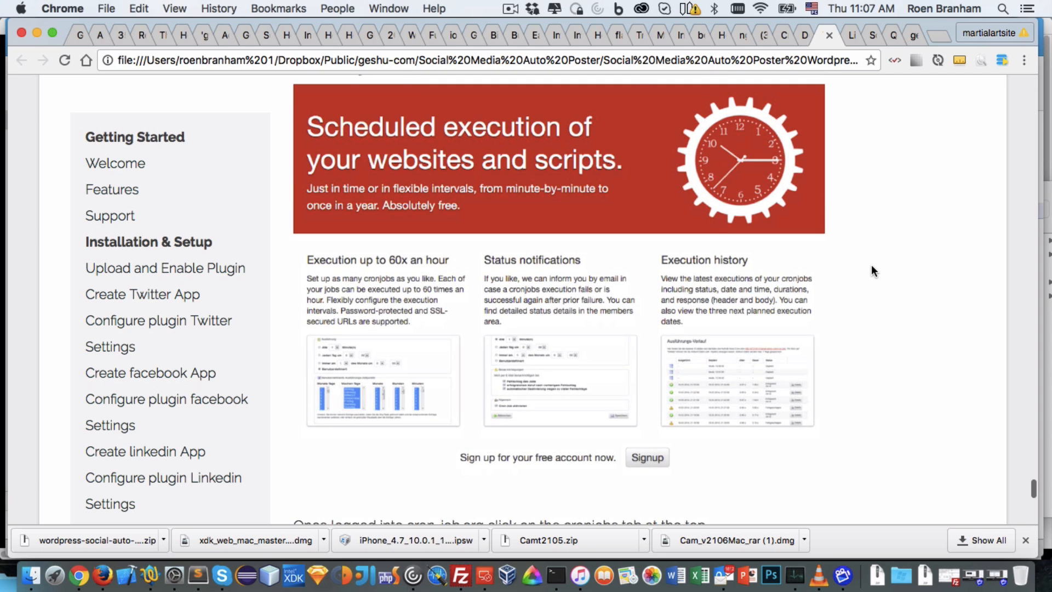
scroll(660, 325, down, 8)
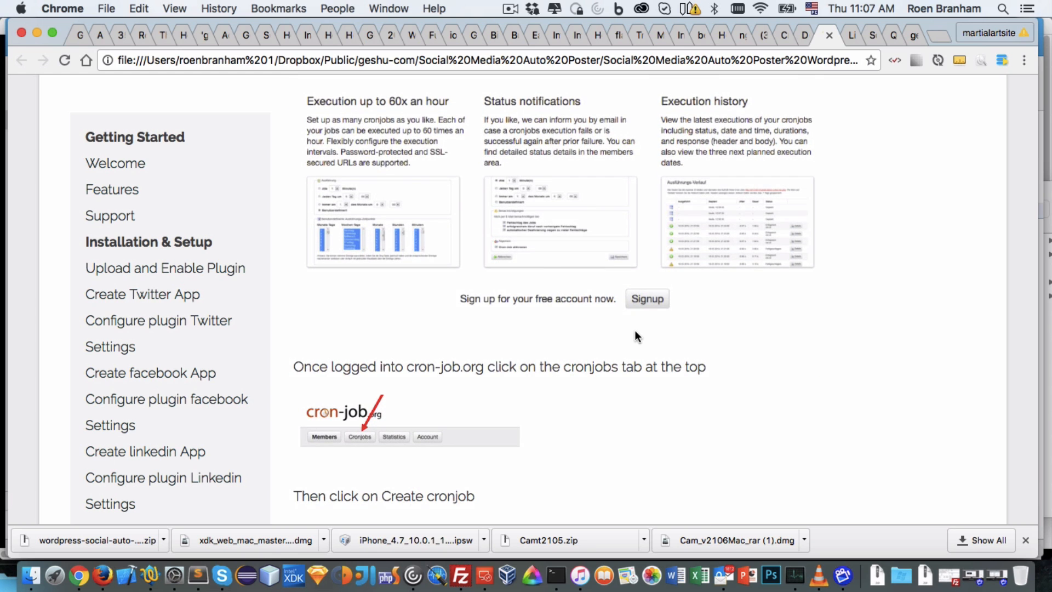
scroll(662, 248, up, 2)
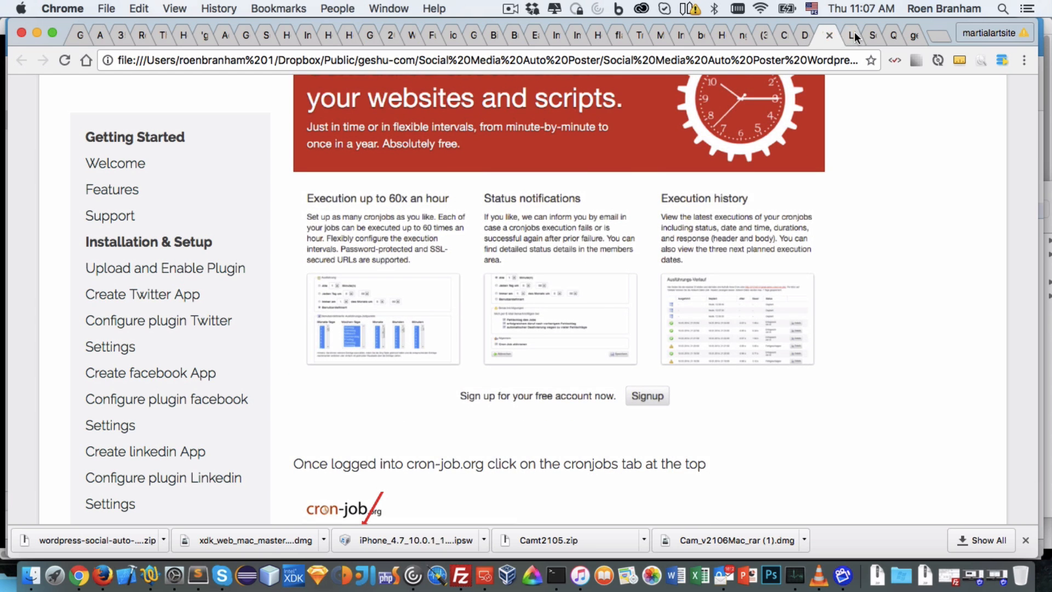
Return to the plugin's Facebook account list and review the GigStarz page's auto-post settings and Cronjob URL.
click(872, 36)
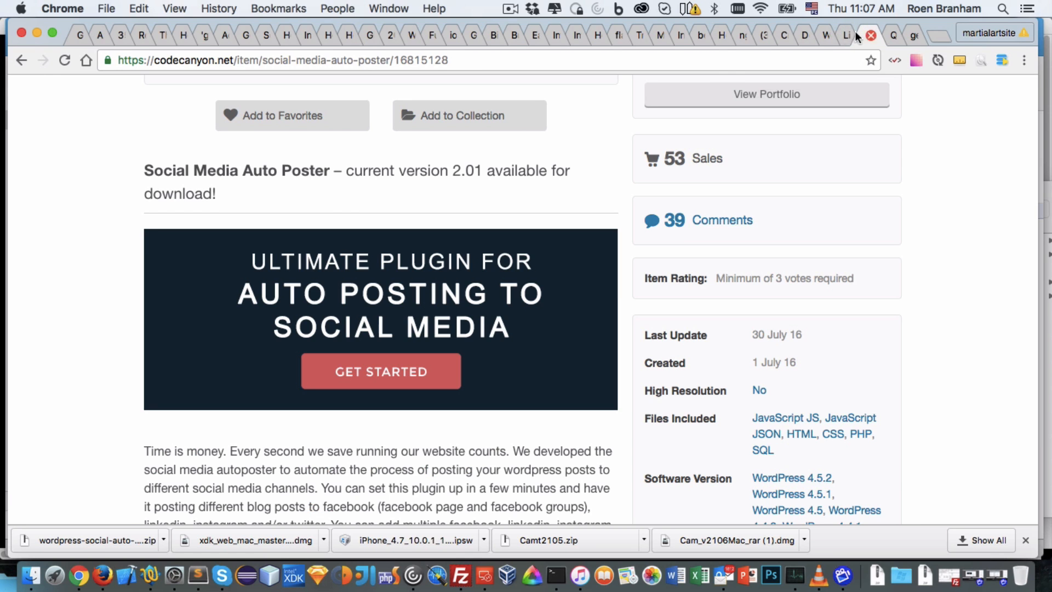
click(853, 35)
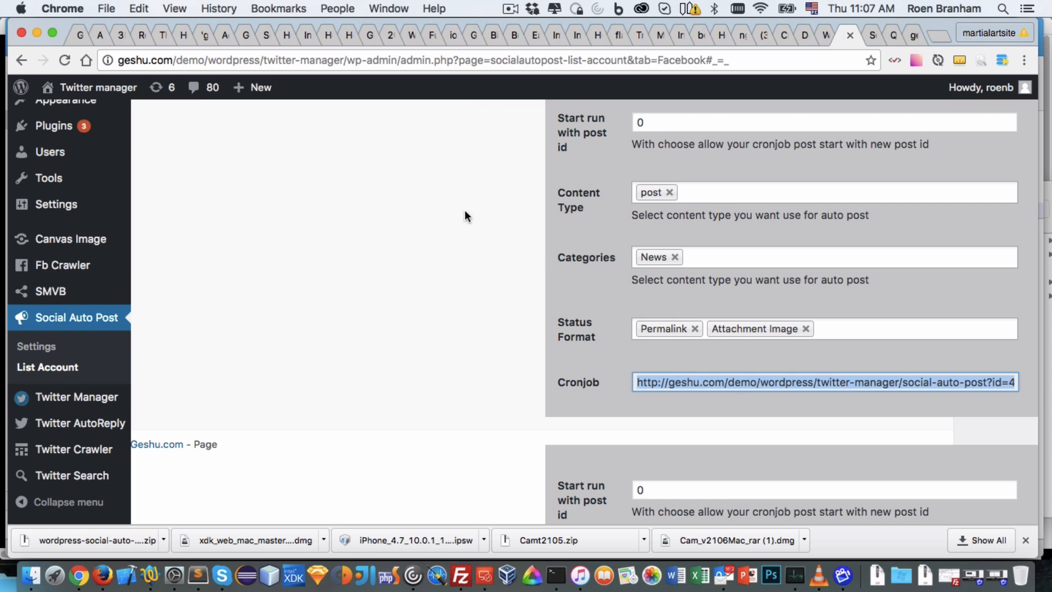
scroll(439, 265, up, 5)
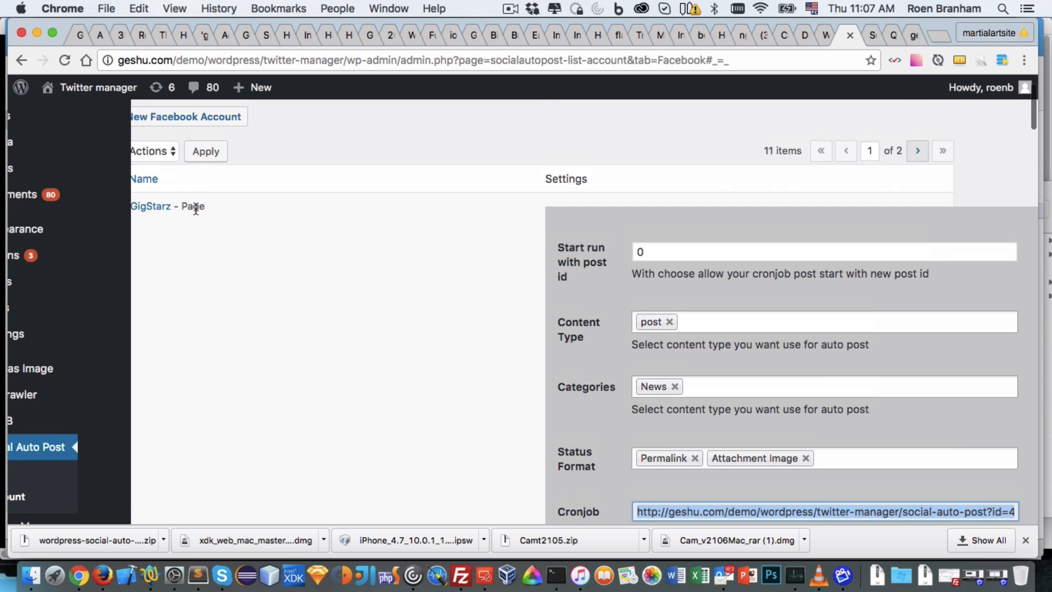
scroll(238, 250, left, 2)
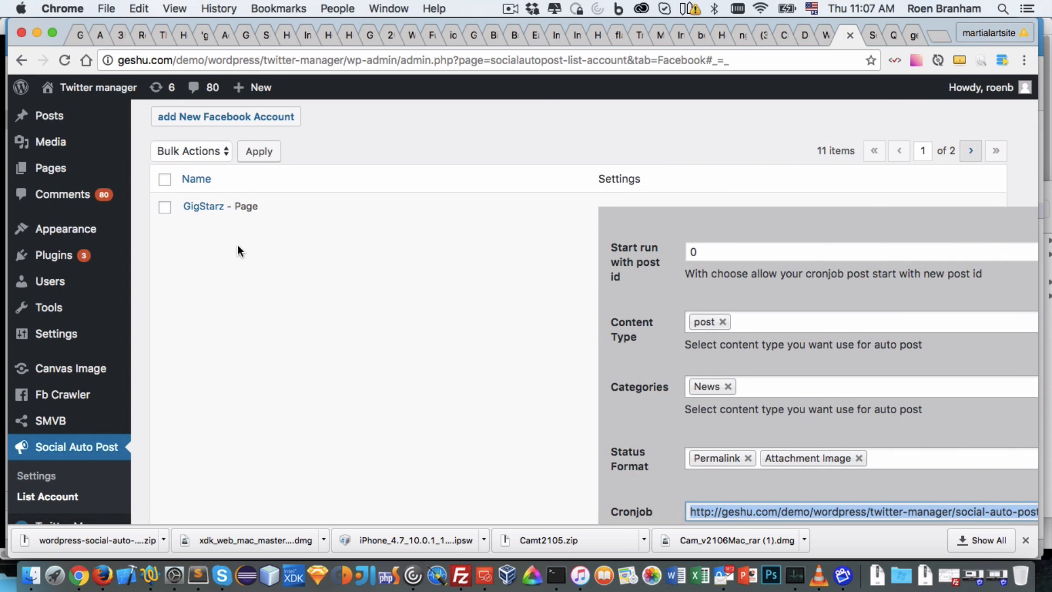
scroll(238, 244, down, 15)
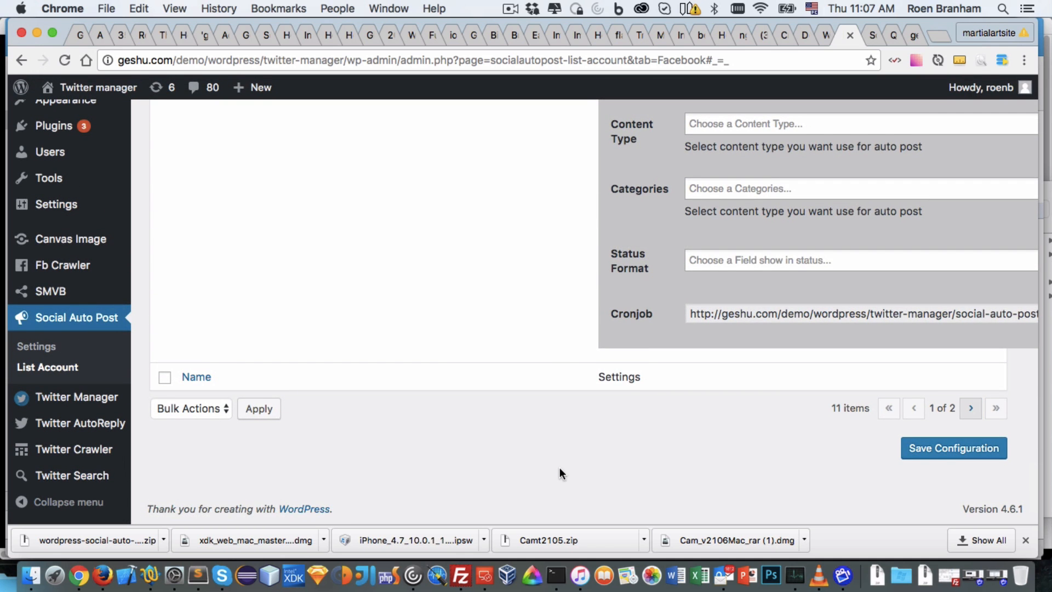
scroll(560, 468, up, 15)
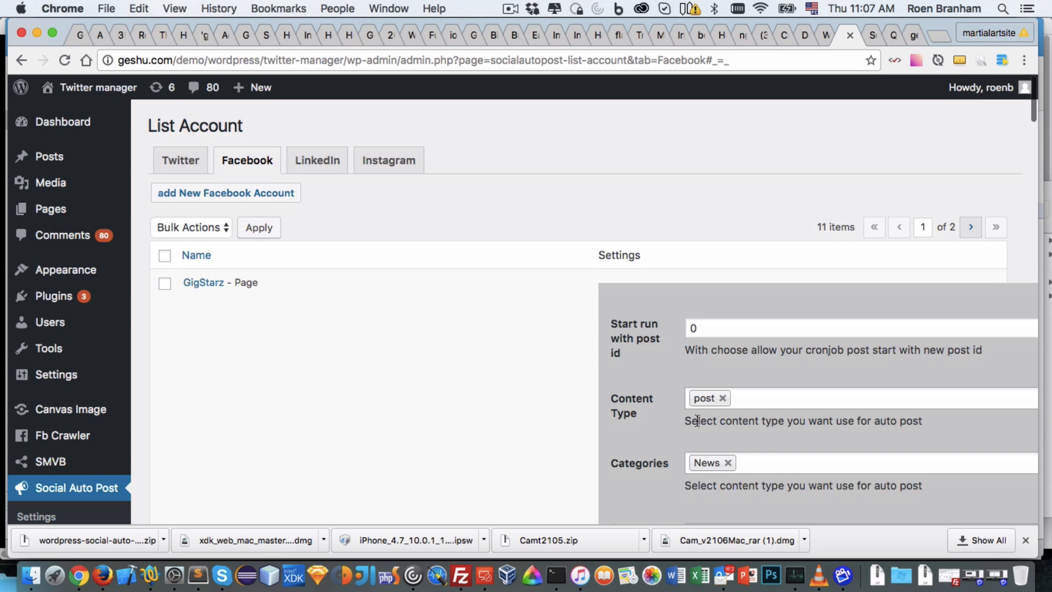
scroll(619, 419, down, 3)
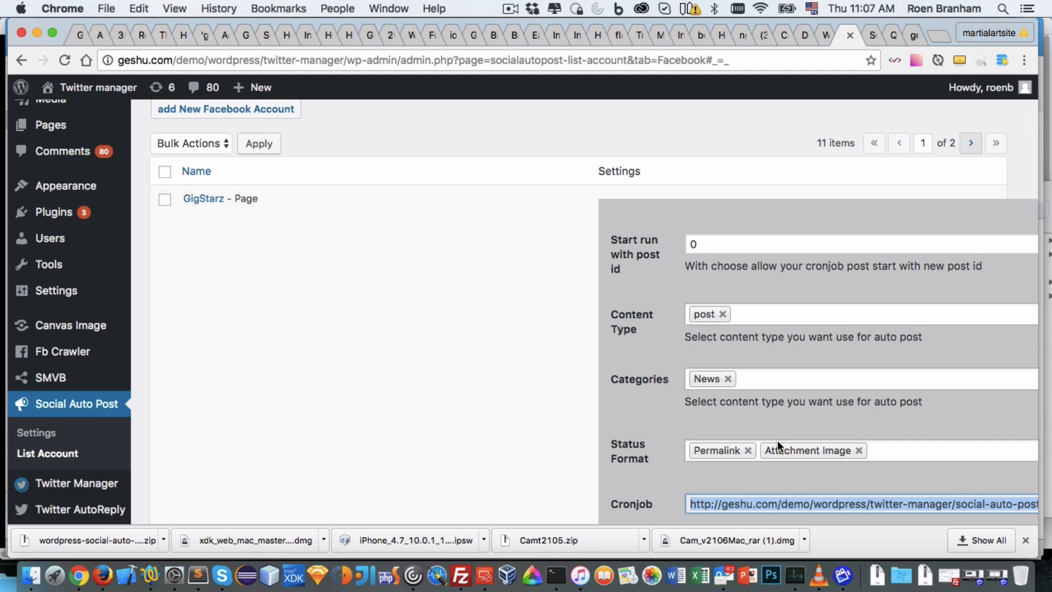
scroll(656, 426, down, 1)
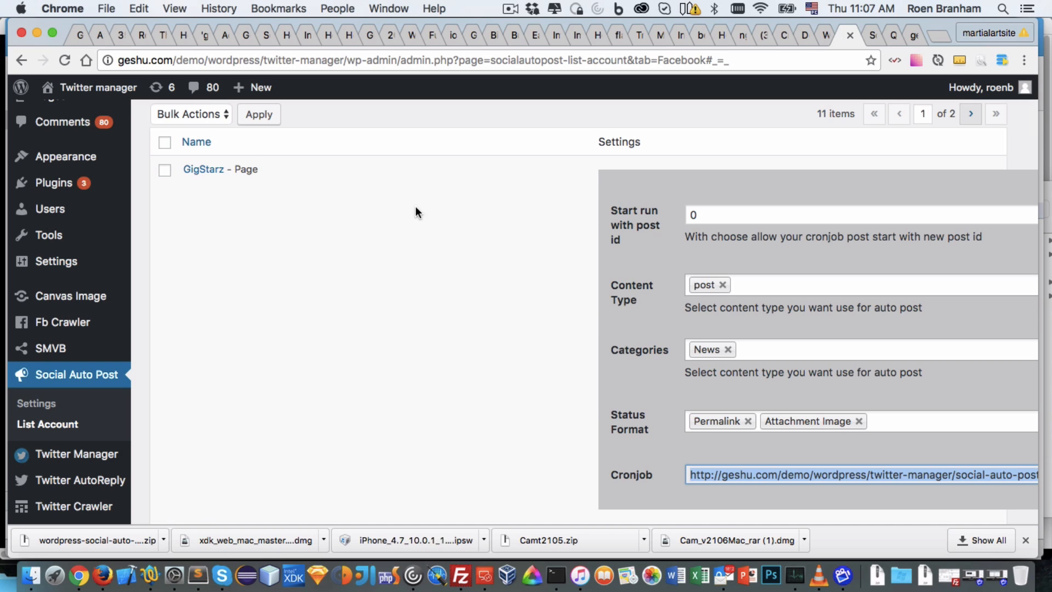
Review geshutestapp's basic settings on Facebook for developers and the Facebook and Twitter sections of the plugin's settings.
click(911, 34)
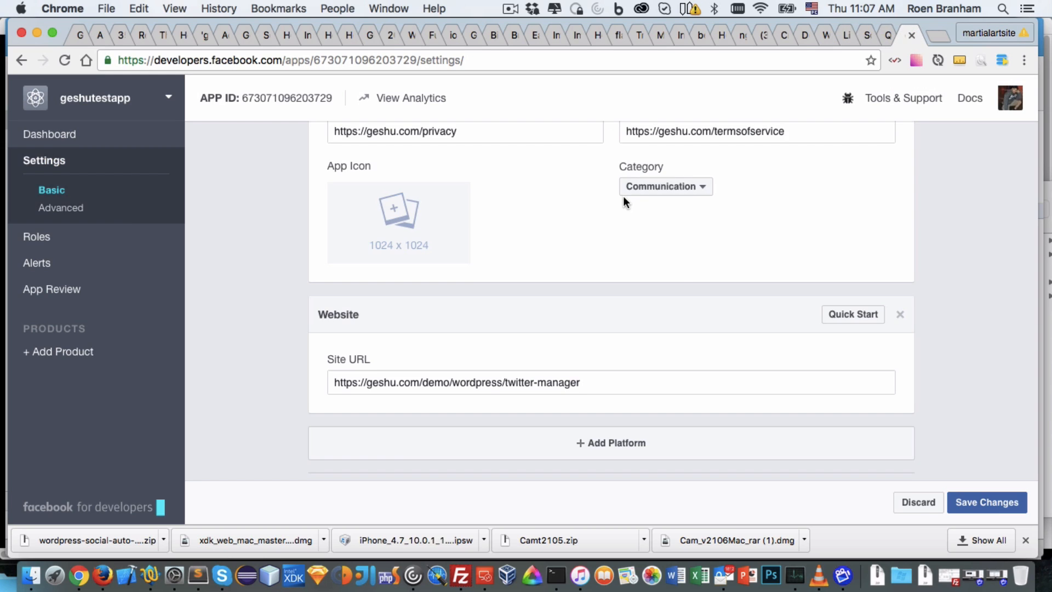
click(849, 36)
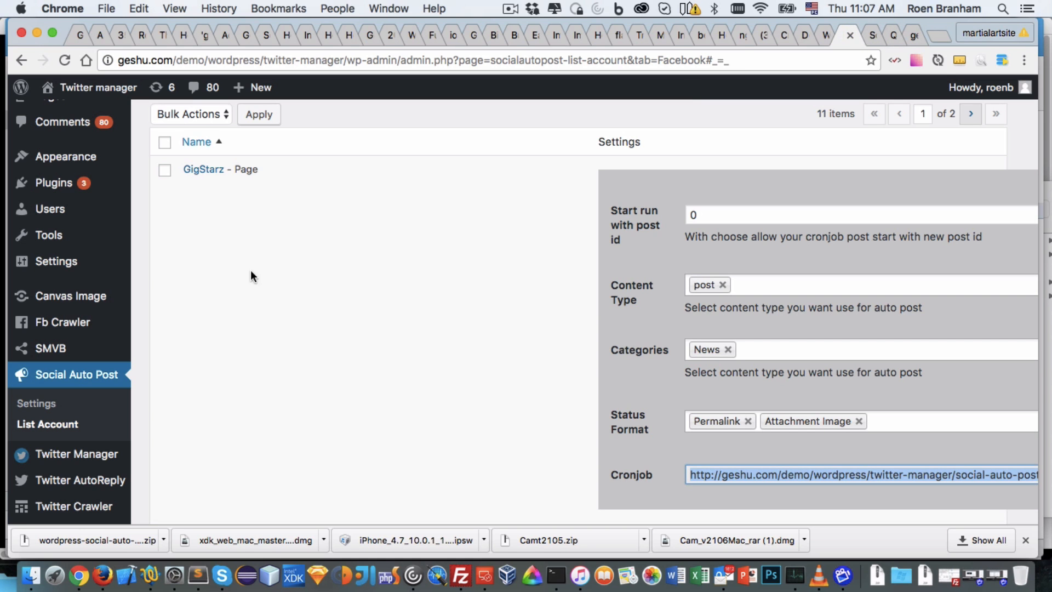
click(36, 411)
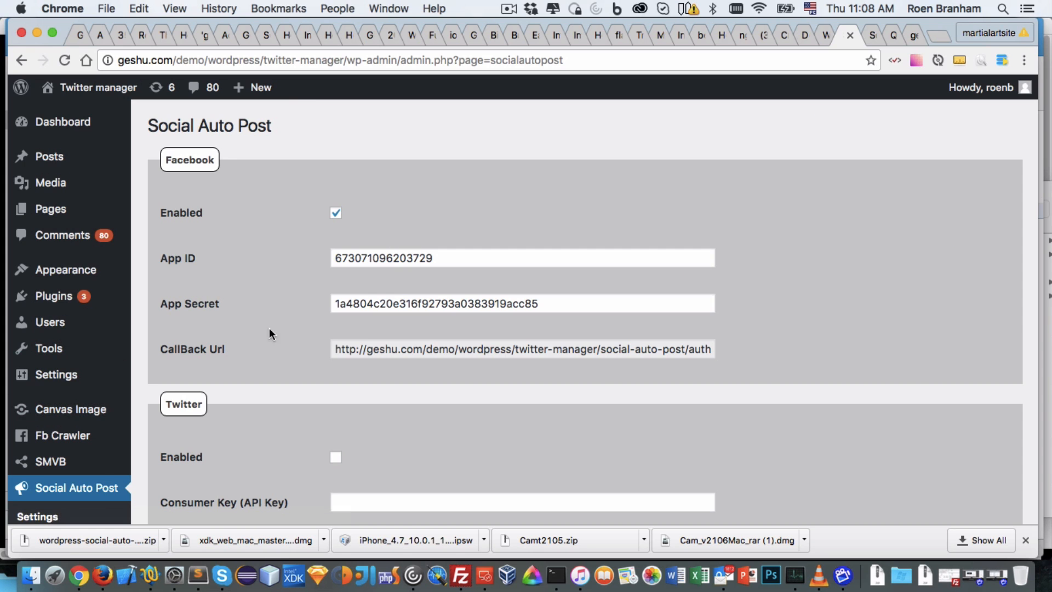
scroll(66, 476, down, 3)
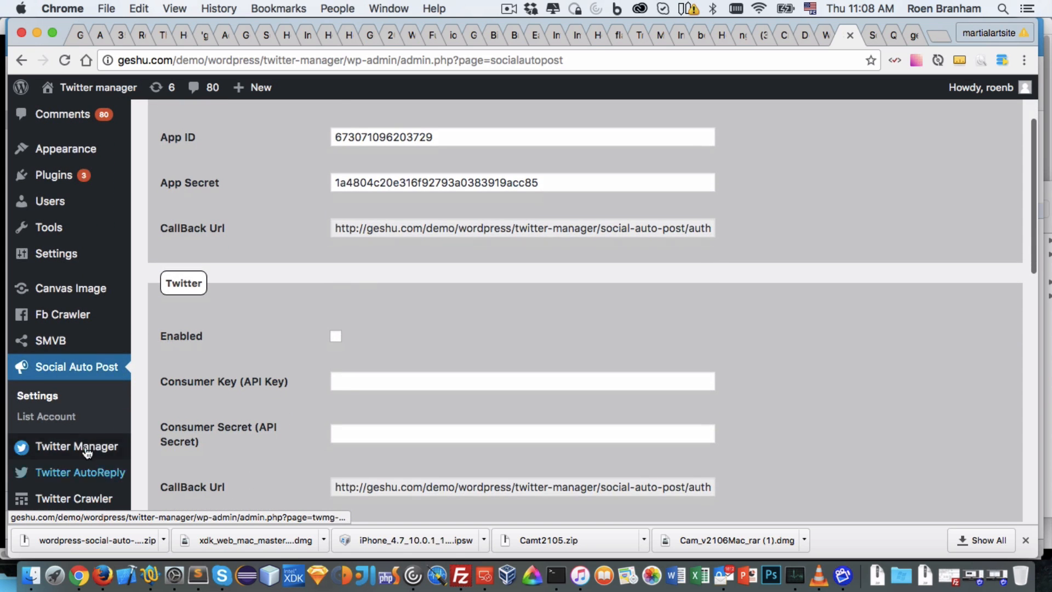
Open the plugin's Facebook account list and examine the auto-post settings of the imported pages.
click(64, 423)
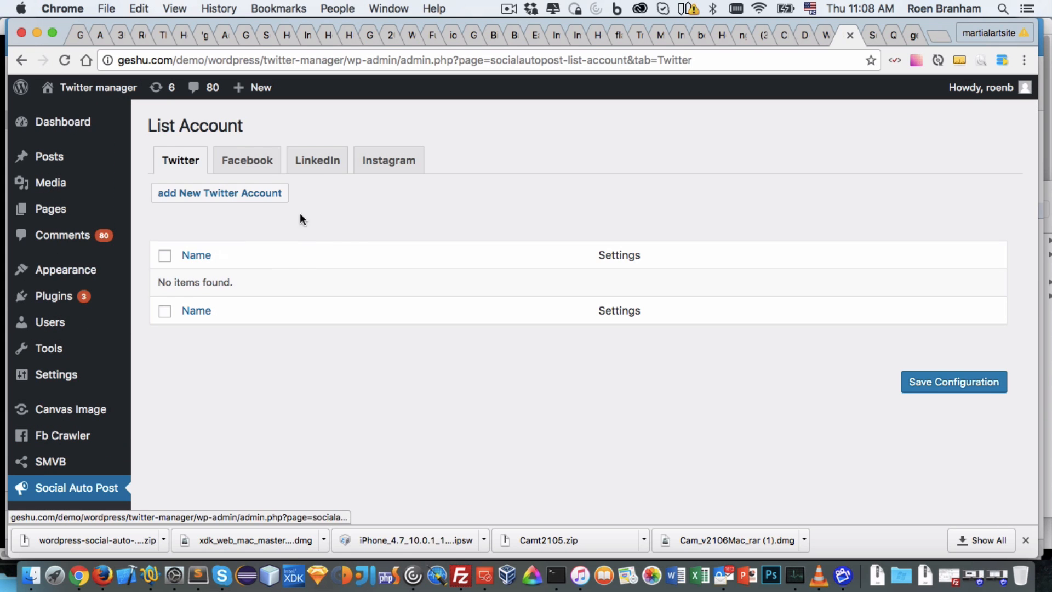
click(246, 164)
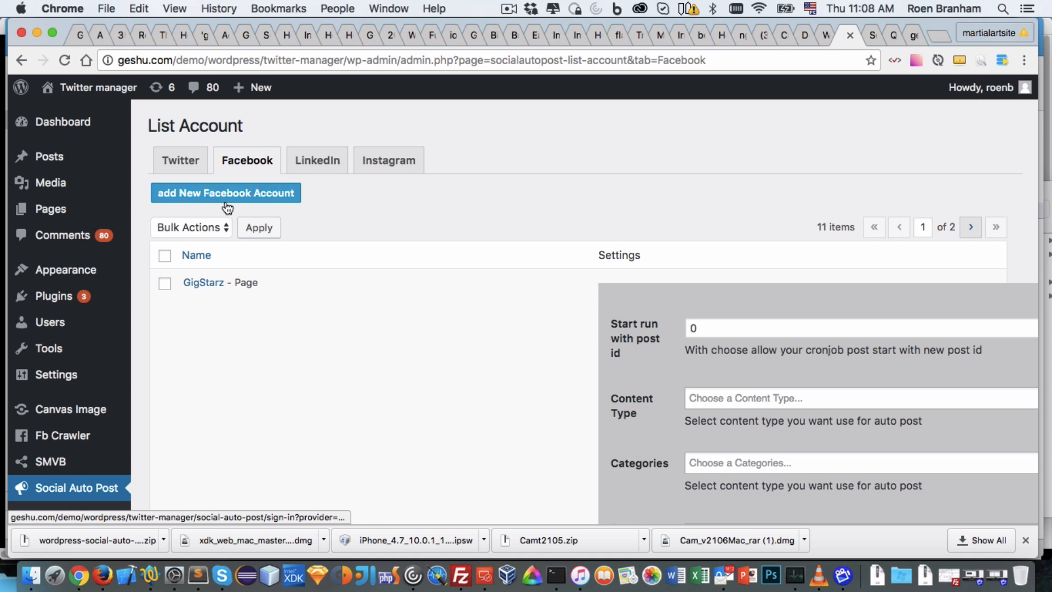
scroll(499, 208, down, 10)
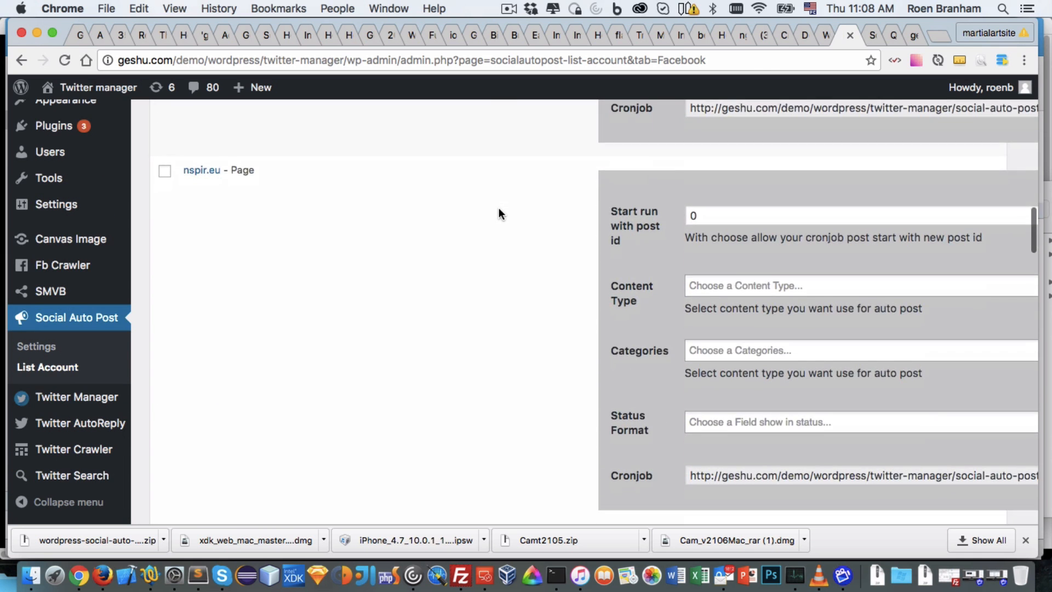
scroll(499, 214, up, 10)
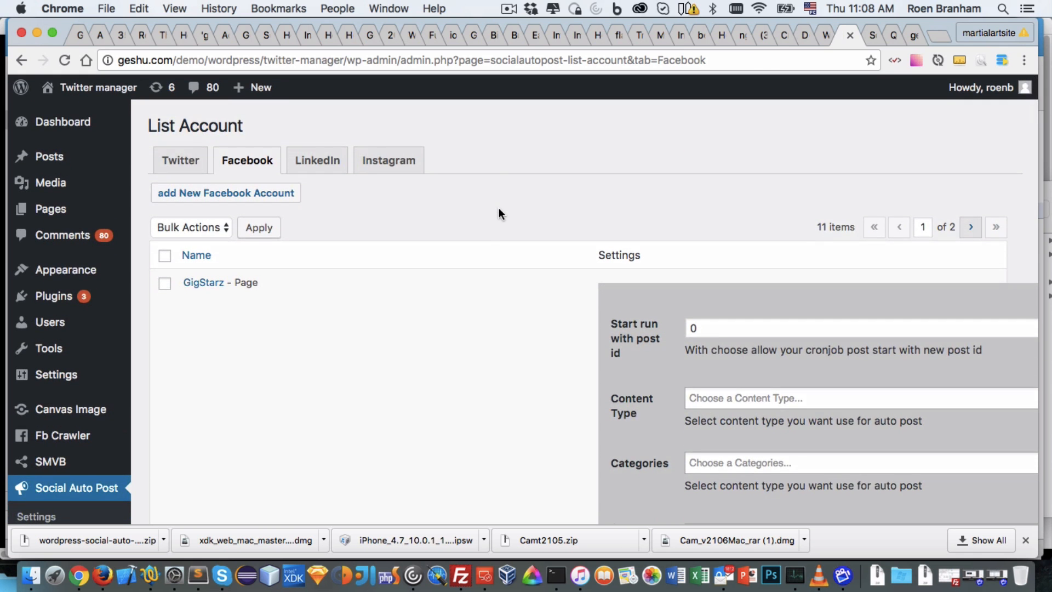
scroll(432, 370, down, 3)
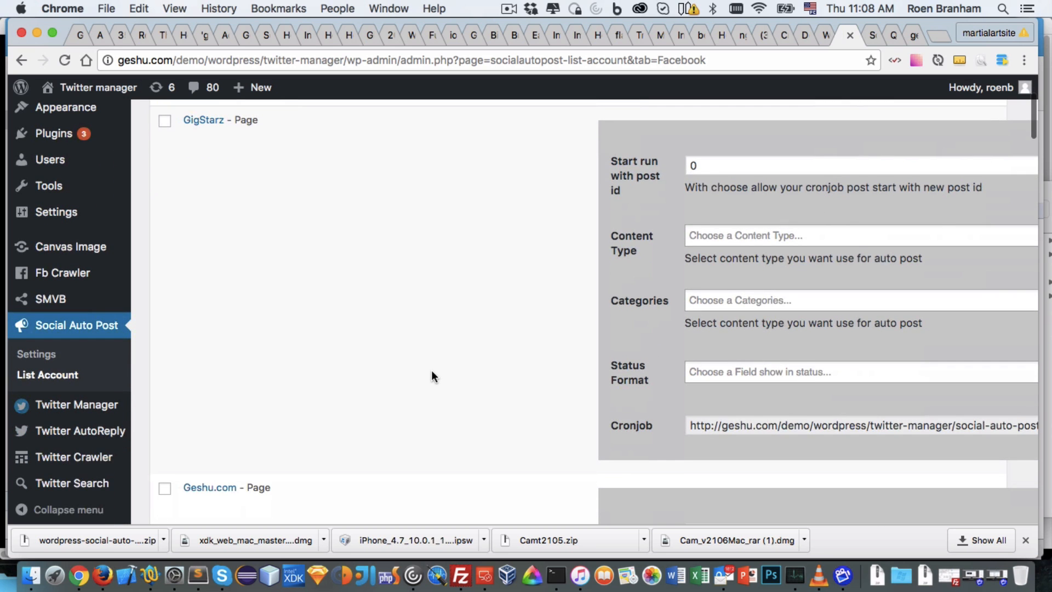
scroll(584, 367, down, 4)
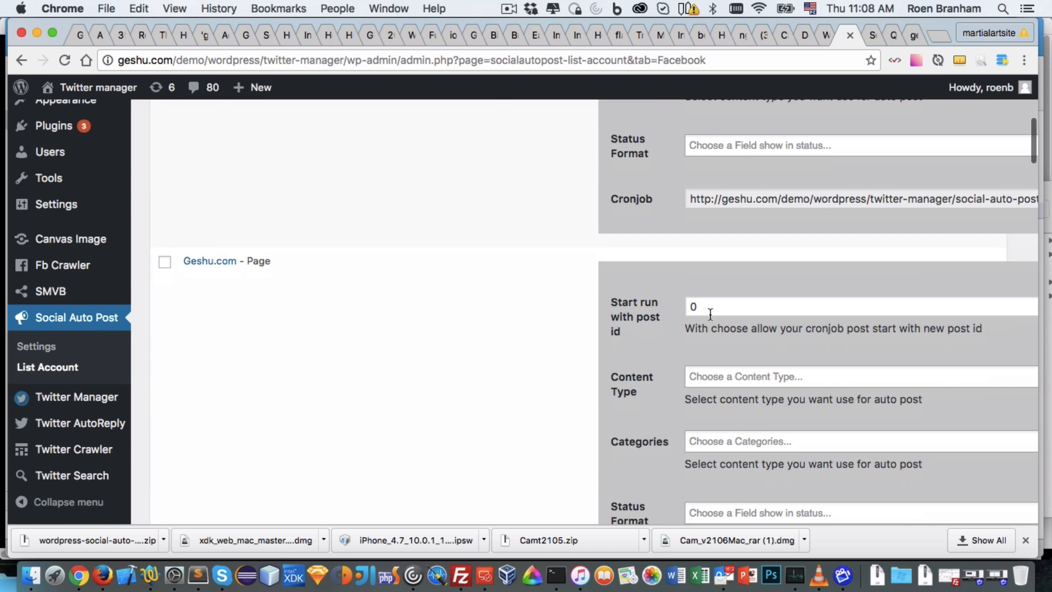
scroll(448, 428, down, 5)
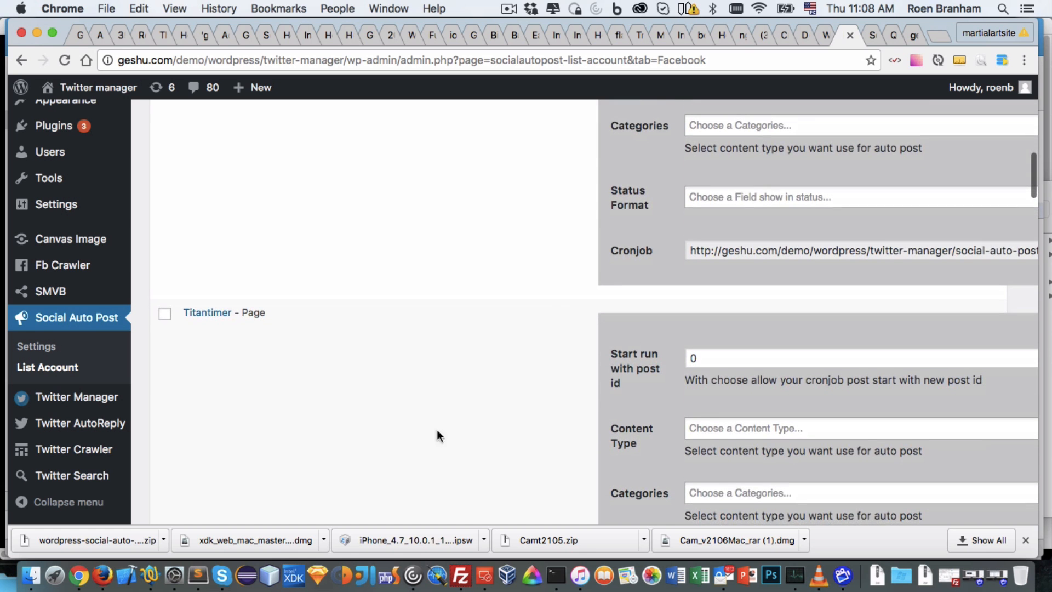
scroll(451, 316, up, 3)
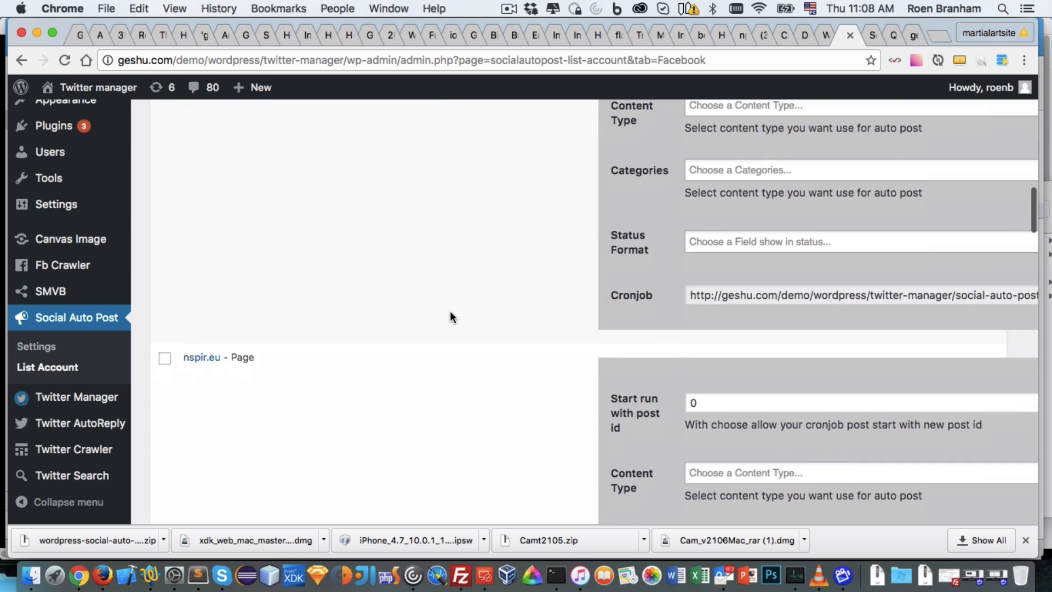
scroll(451, 317, up, 10)
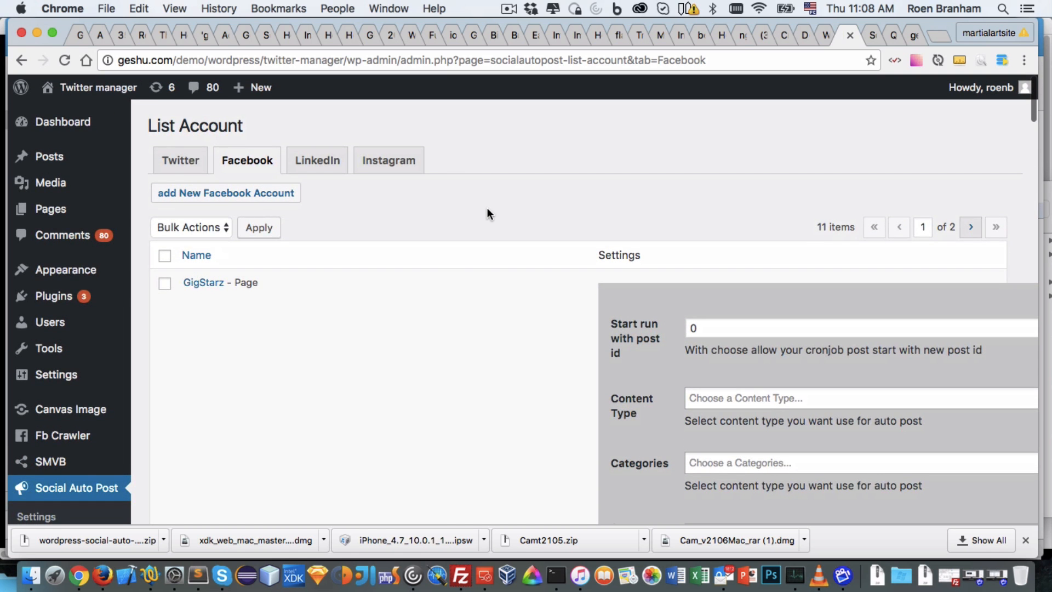